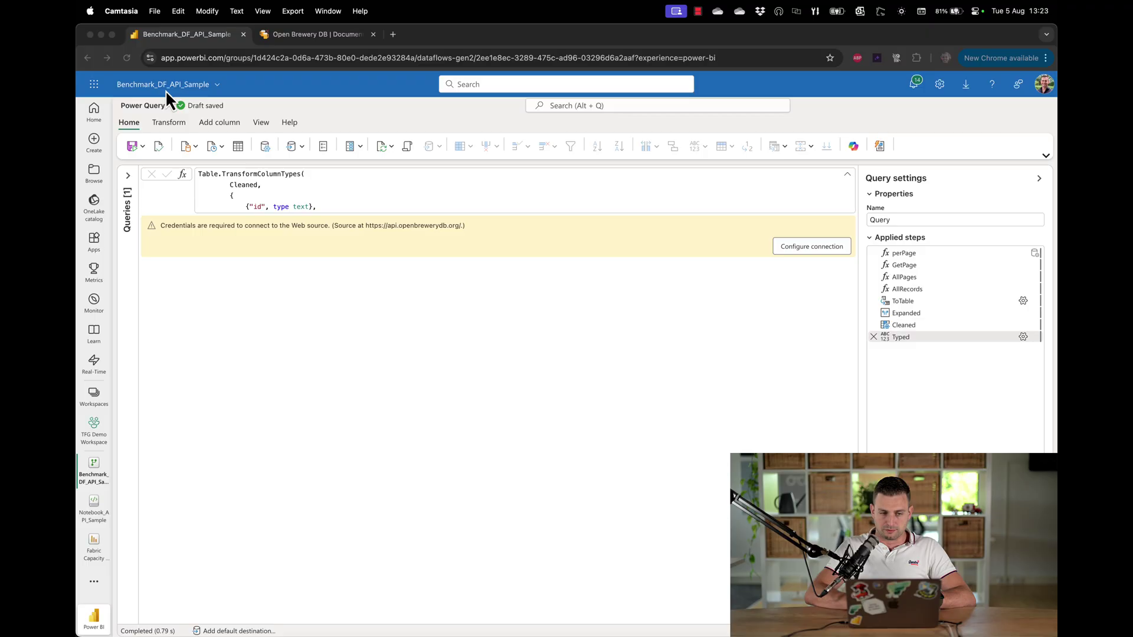
# Review the query's M code, highlighting the API endpoint and the perPage = 20 setting
pyautogui.click(407, 149)
pyautogui.click(406, 148)
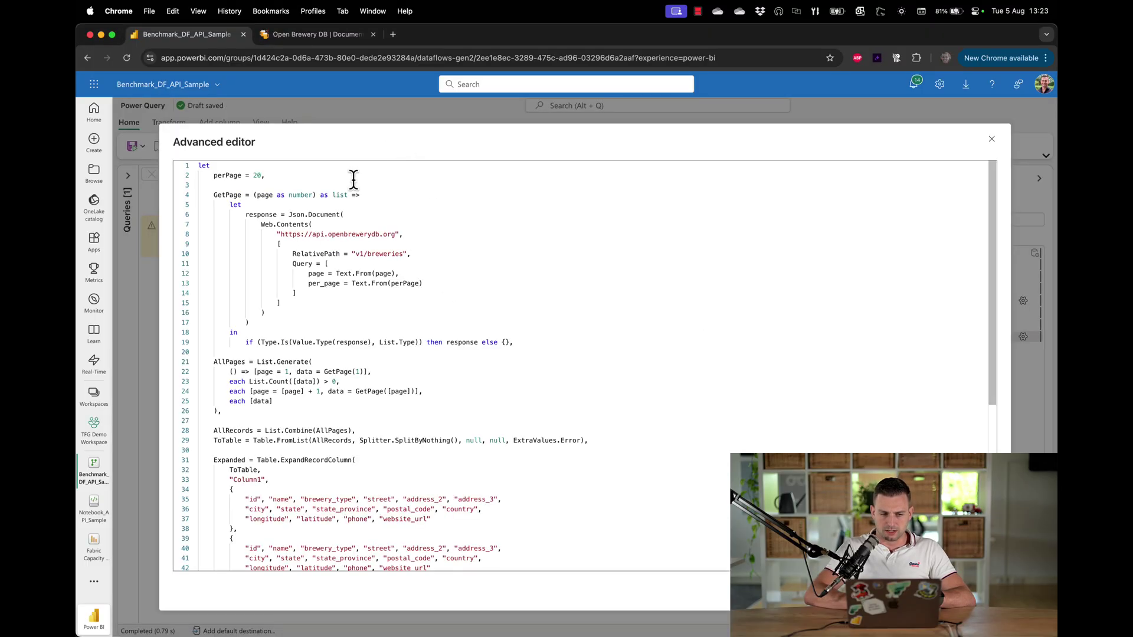
pyautogui.scroll(-5, 565, 408)
pyautogui.scroll(5, 566, 408)
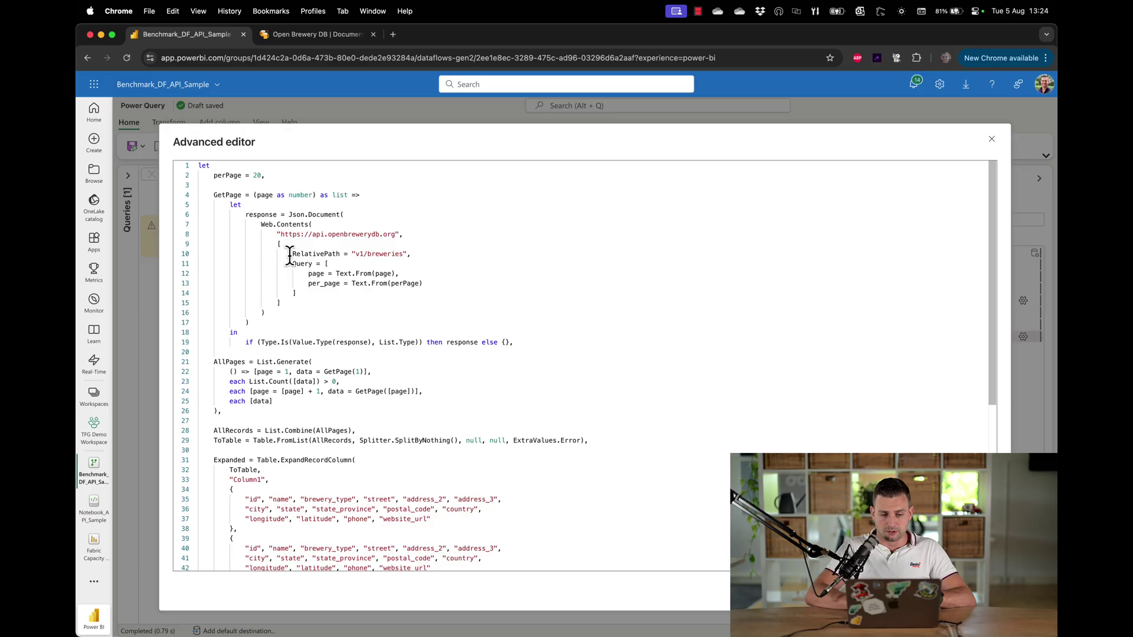
pyautogui.moveTo(280, 234); pyautogui.dragTo(406, 254)
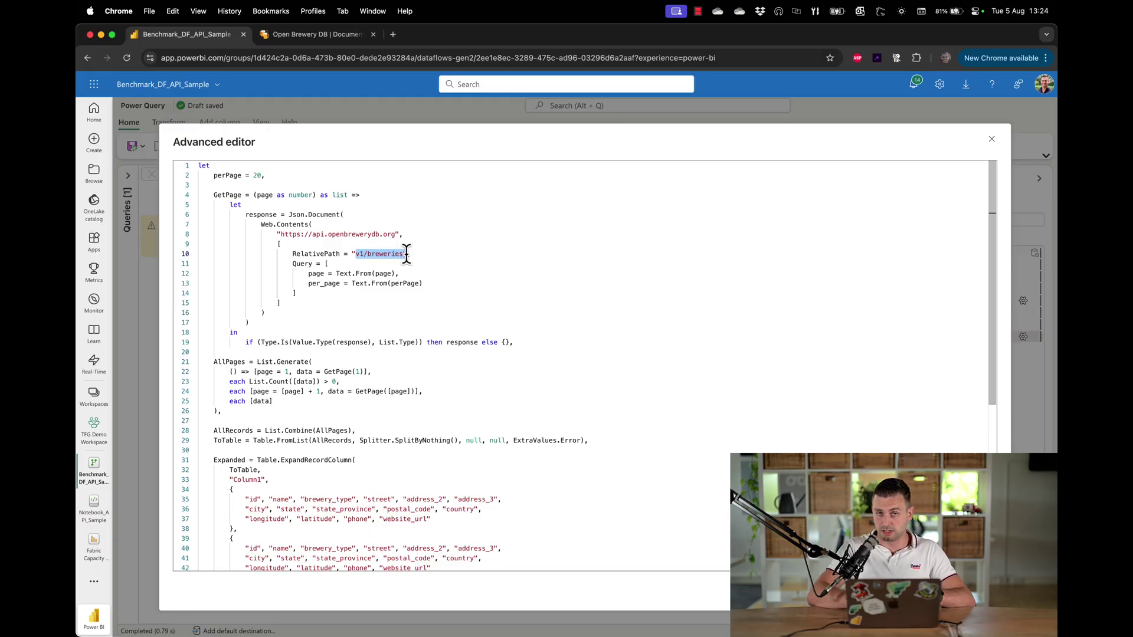
pyautogui.click(370, 266)
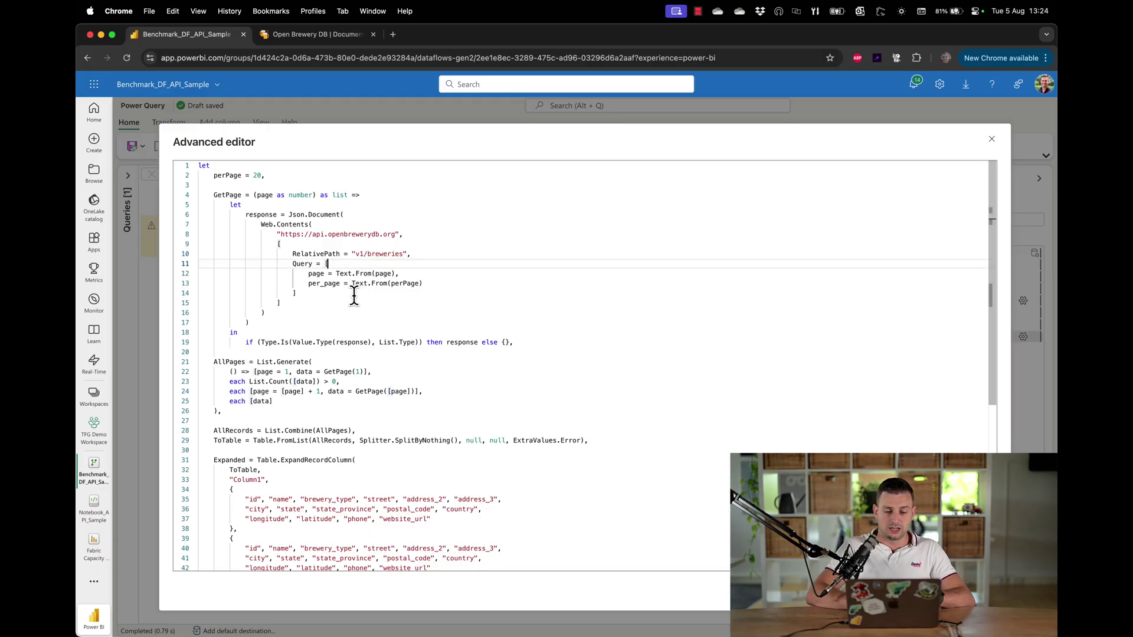
pyautogui.click(366, 382)
pyautogui.moveTo(282, 175); pyautogui.dragTo(216, 175)
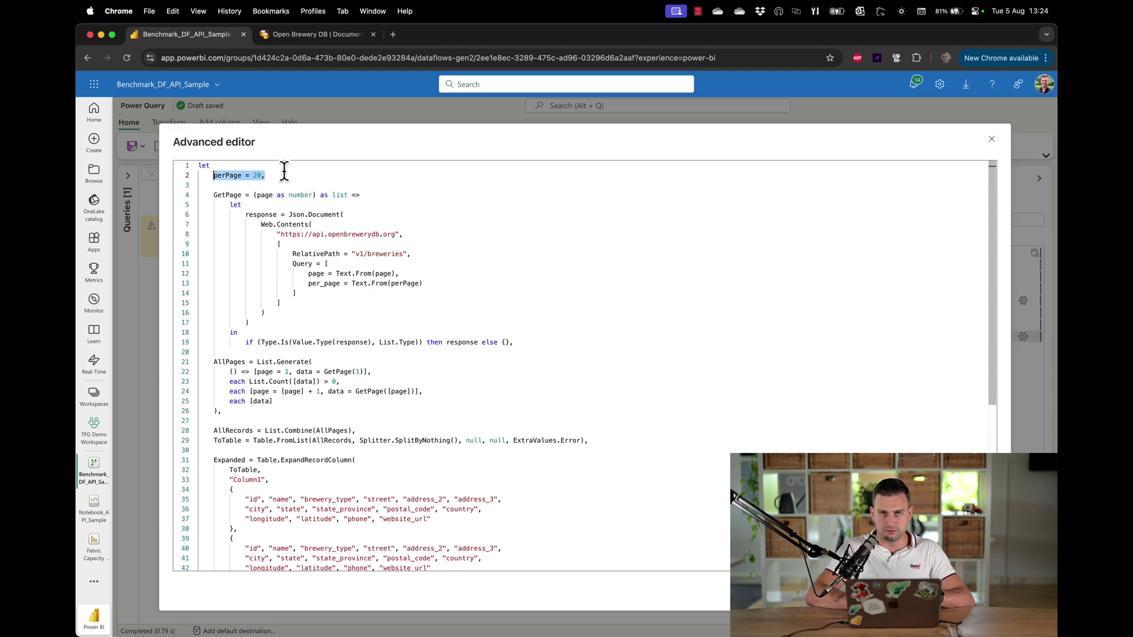
pyautogui.click(265, 183)
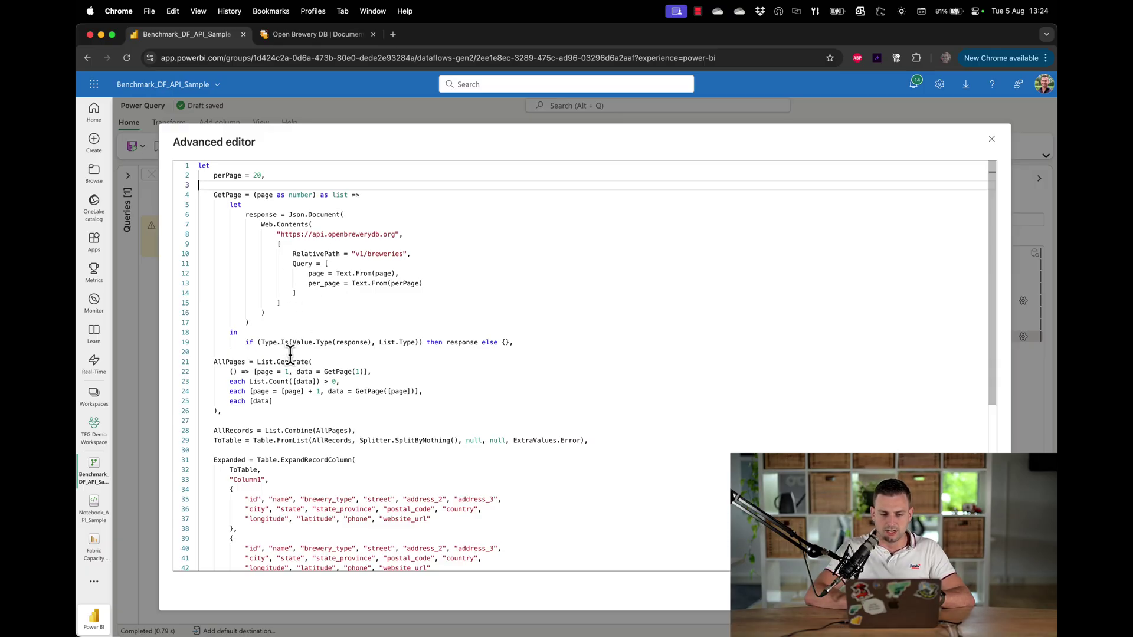
# Highlight the page increment expression in the paging logic, then close the code view
pyautogui.scroll(-3, 290, 354)
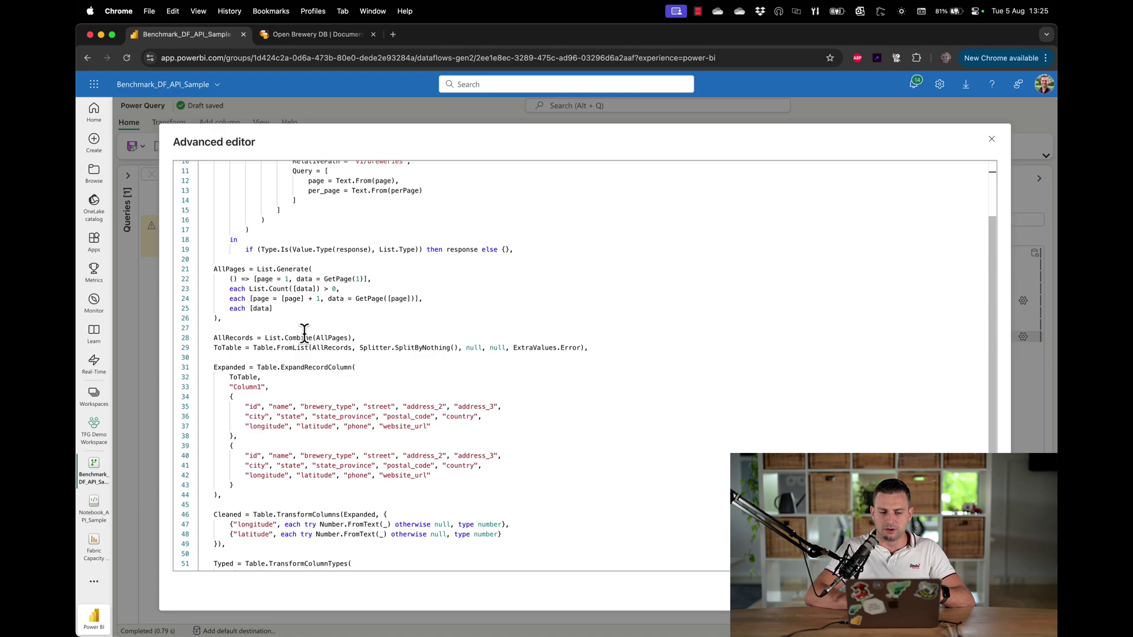
pyautogui.moveTo(278, 299); pyautogui.dragTo(324, 299)
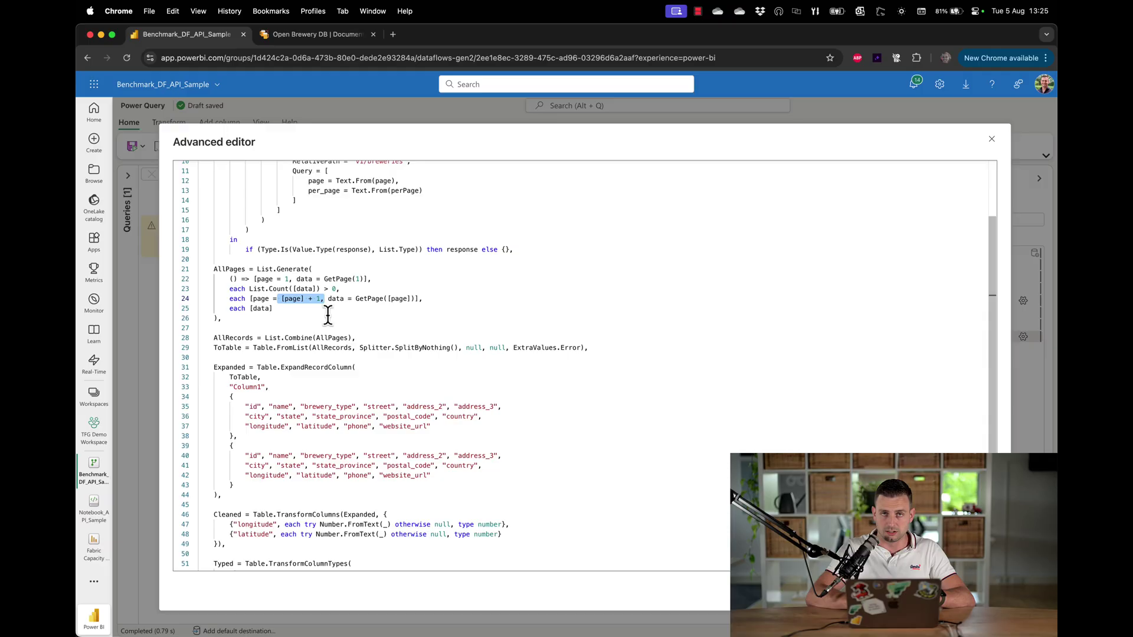
pyautogui.scroll(3, 327, 314)
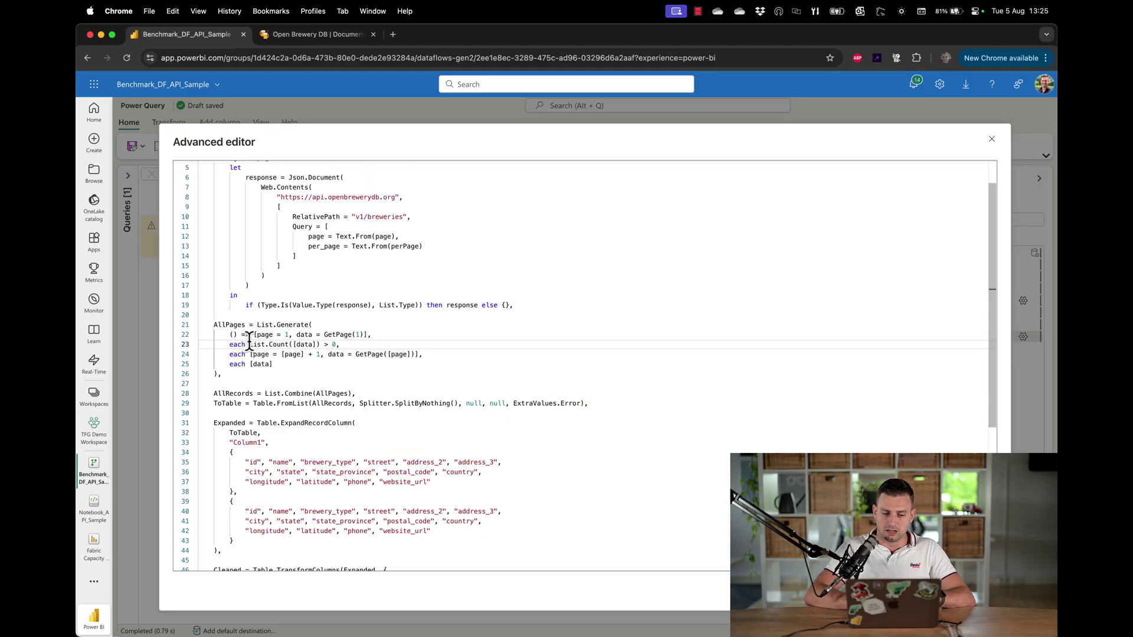
pyautogui.moveTo(249, 345); pyautogui.dragTo(341, 345)
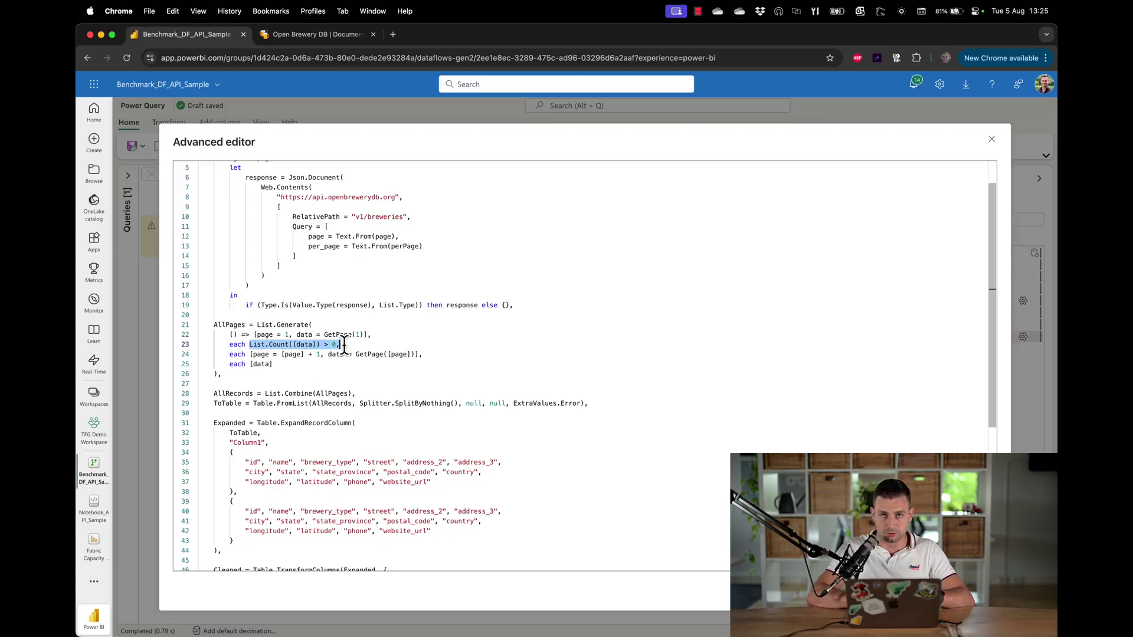
pyautogui.scroll(-5, 343, 343)
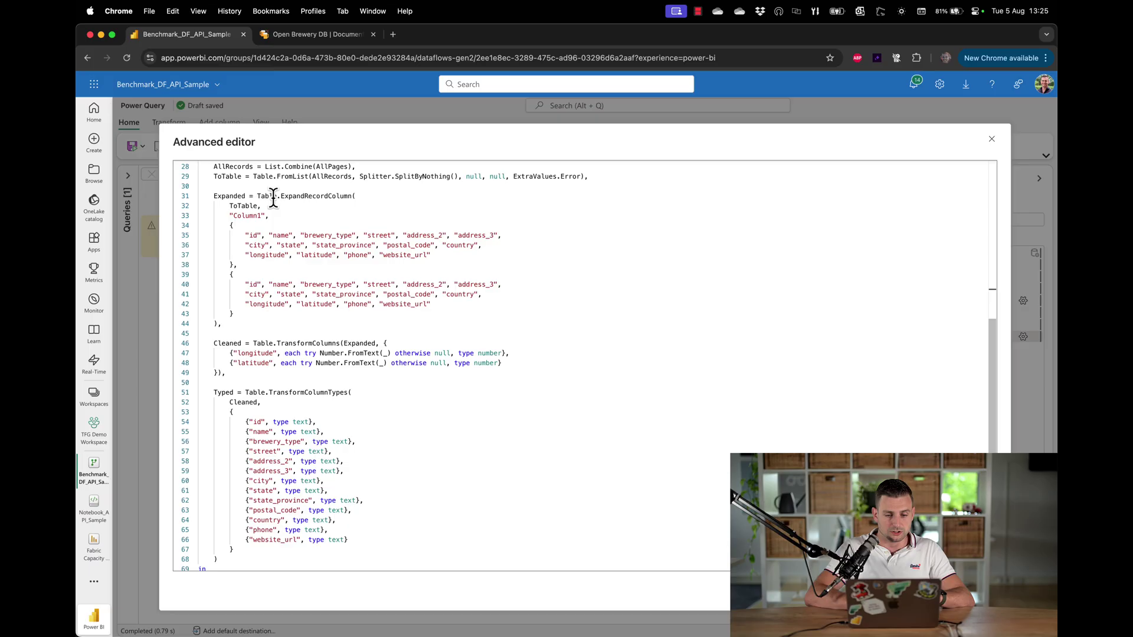
pyautogui.scroll(-1, 273, 199)
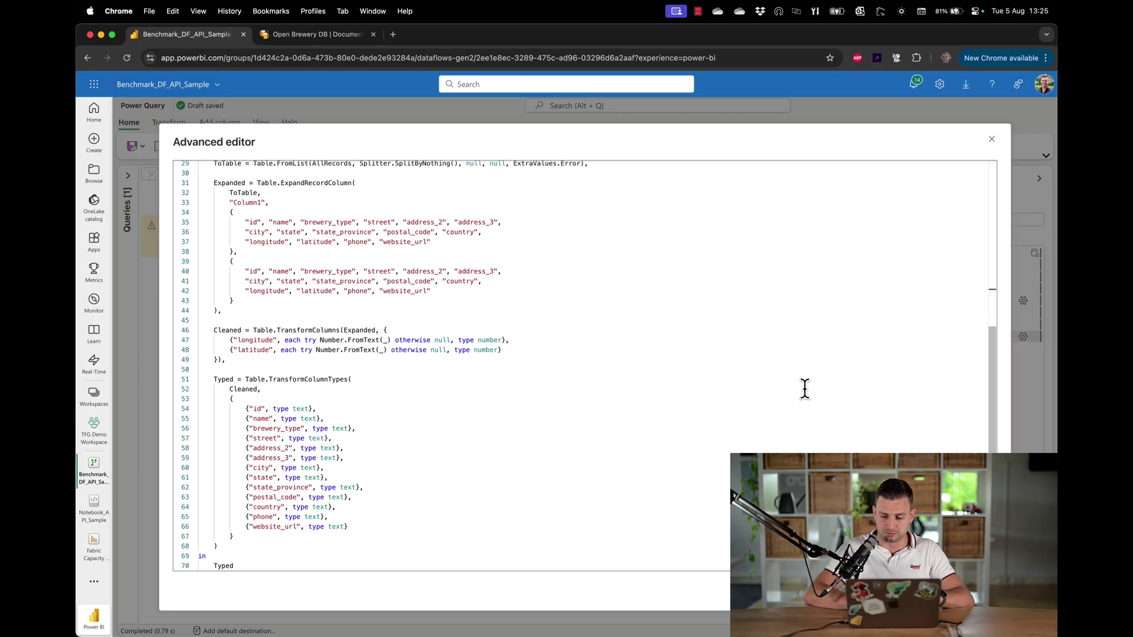
pyautogui.click(987, 593)
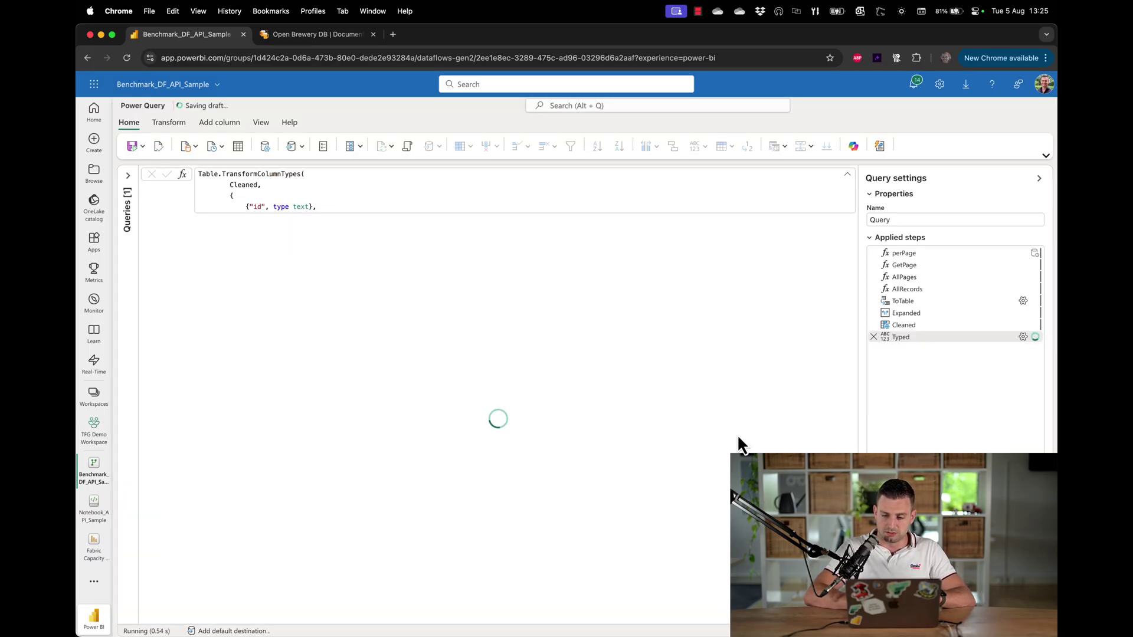
# Connect to the brewery API with Anonymous authentication and Public privacy level
pyautogui.click(805, 244)
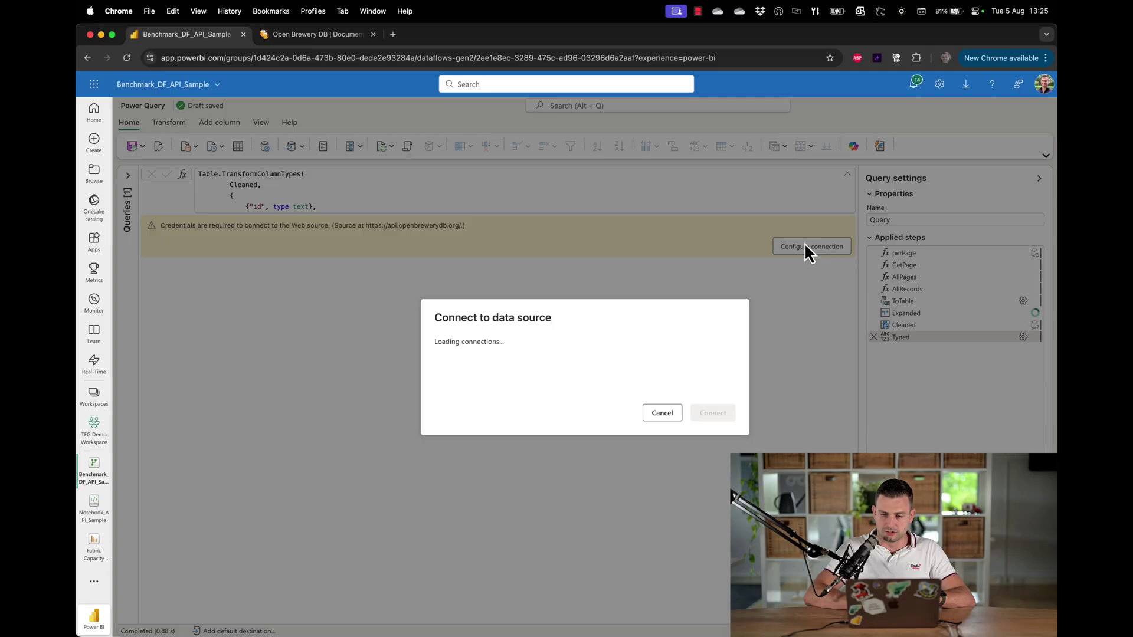
pyautogui.click(528, 406)
pyautogui.click(528, 413)
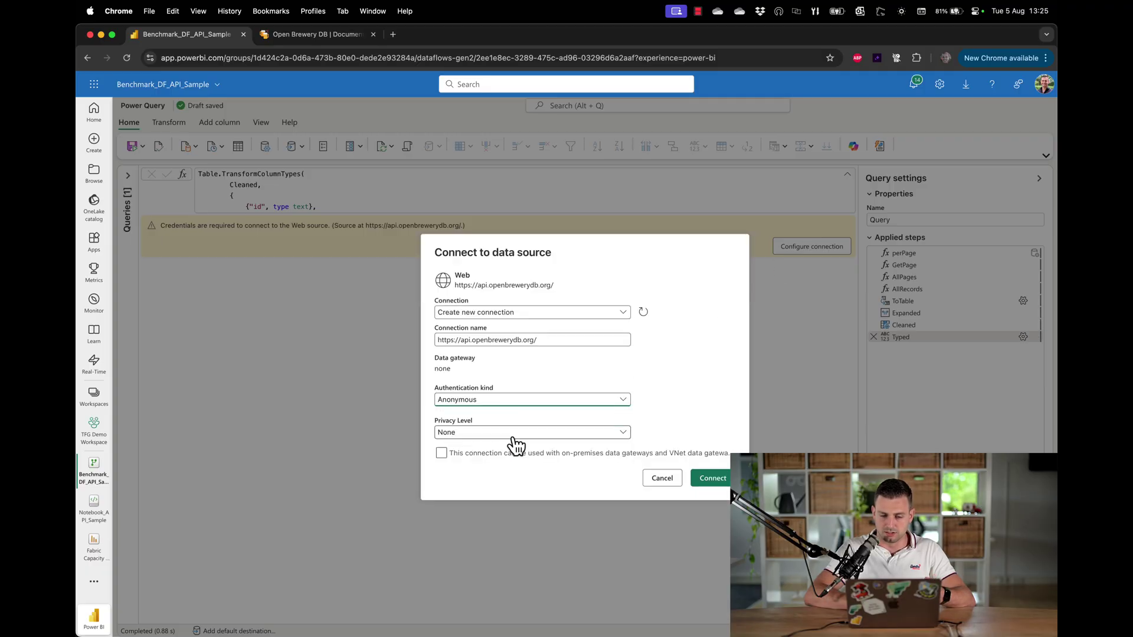
pyautogui.click(513, 434)
pyautogui.click(488, 488)
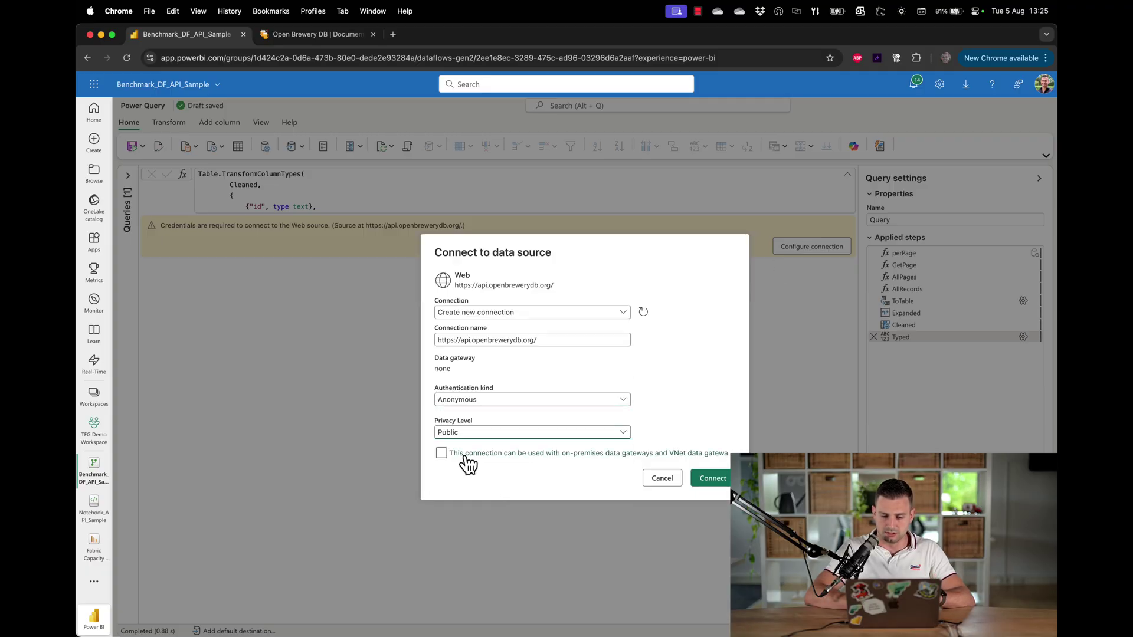
pyautogui.click(621, 313)
pyautogui.click(621, 312)
pyautogui.click(712, 478)
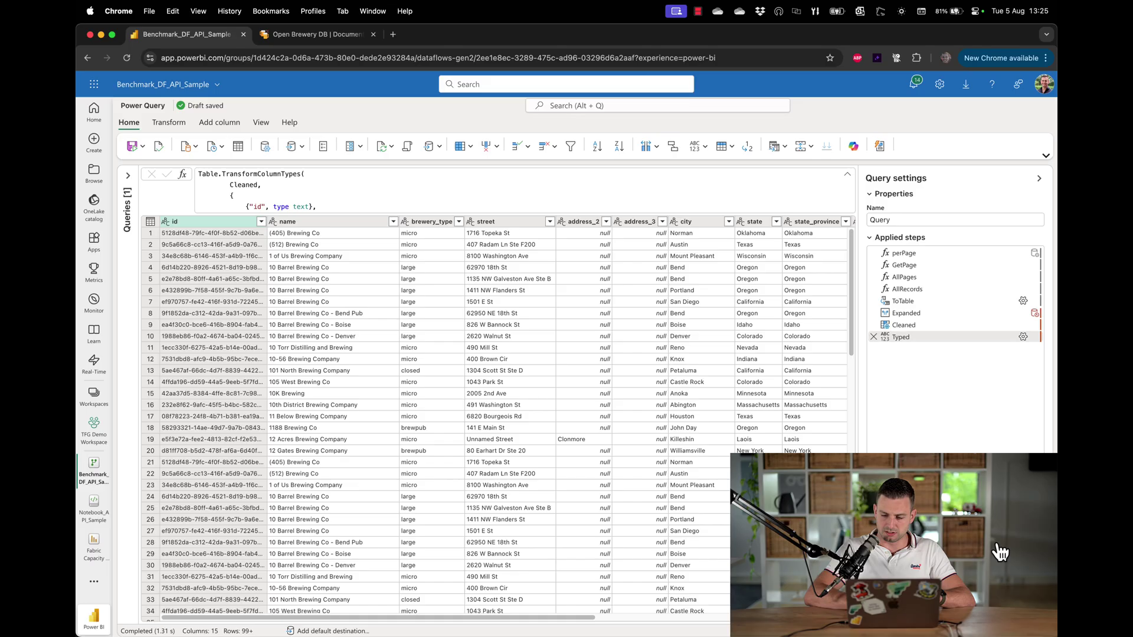
# Add the DF_vs_Notebook lakehouse as the query's default destination
pyautogui.click(998, 531)
pyautogui.click(459, 225)
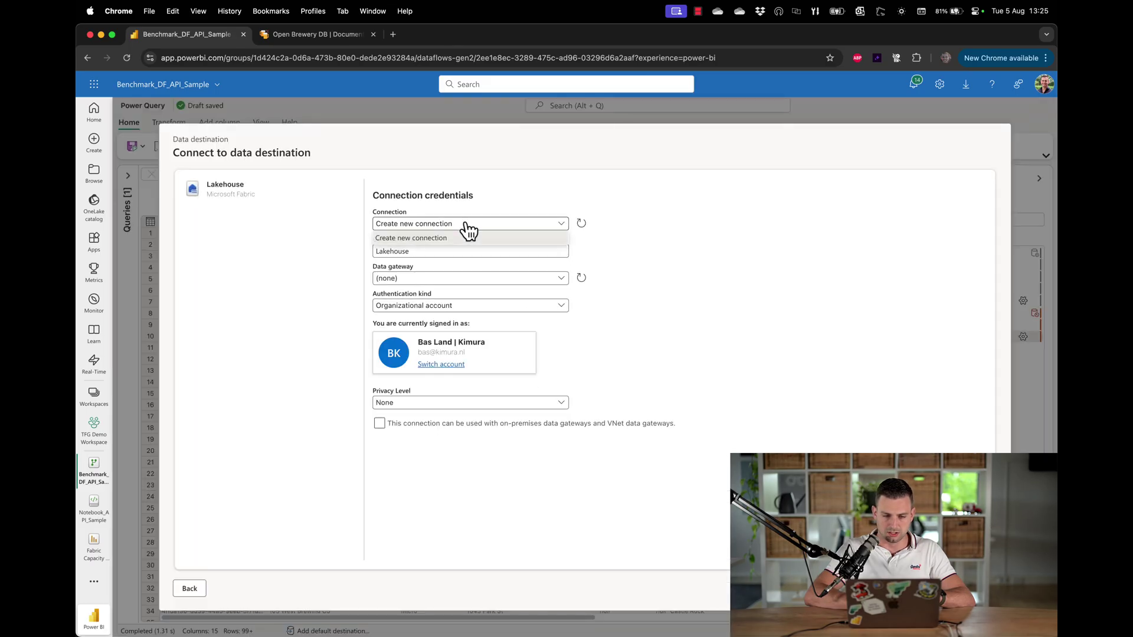
pyautogui.click(463, 225)
pyautogui.click(451, 253)
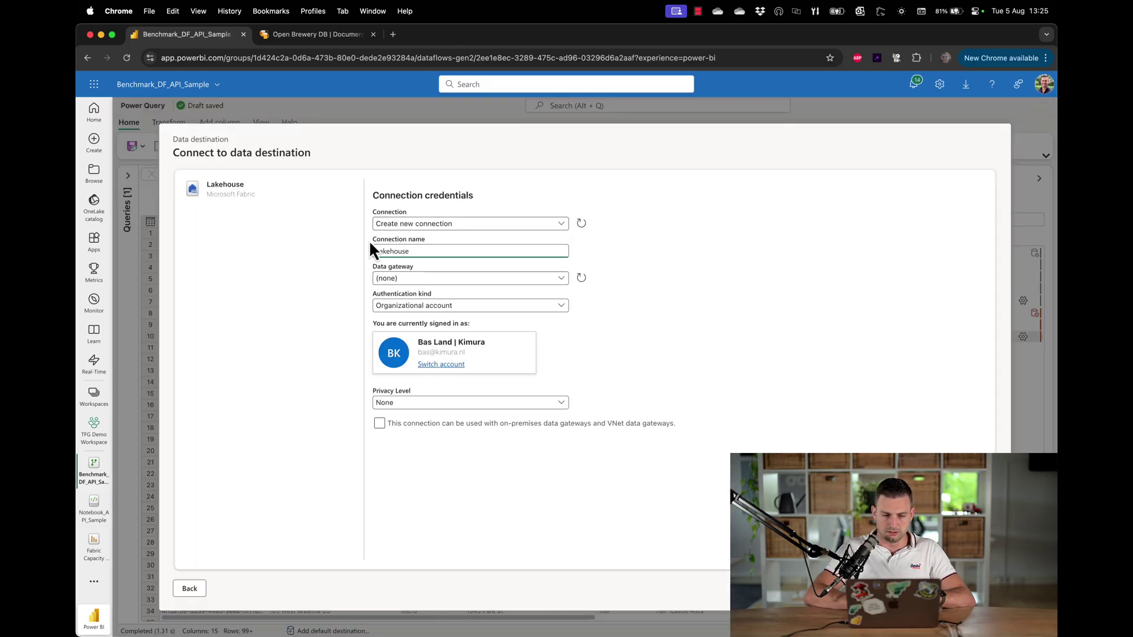
pyautogui.click(454, 224)
pyautogui.click(455, 225)
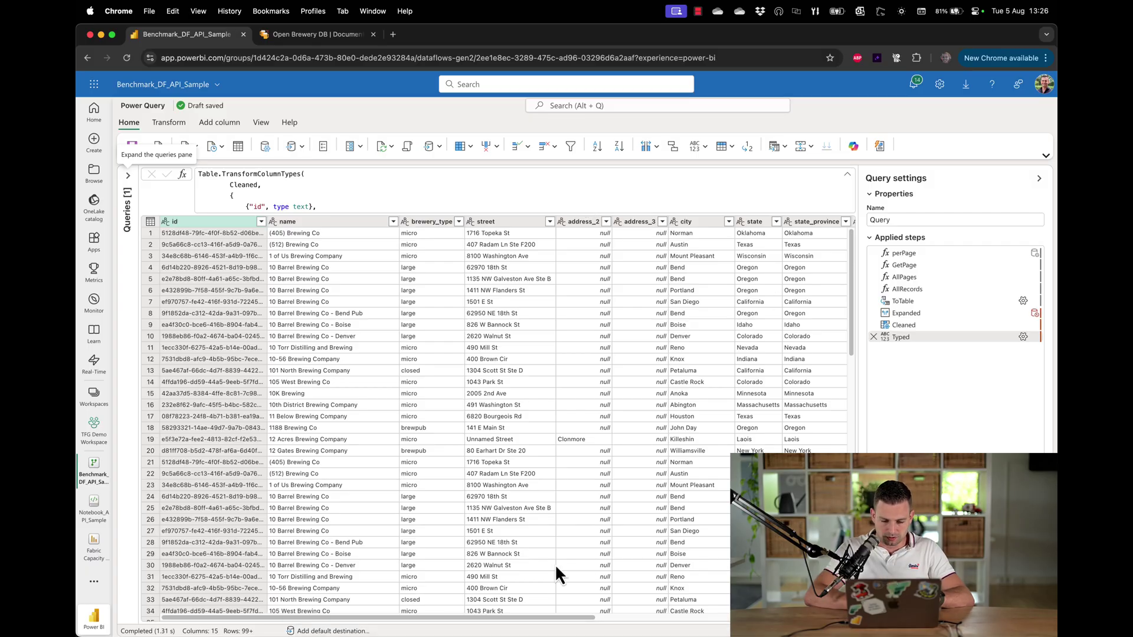
pyautogui.click(333, 630)
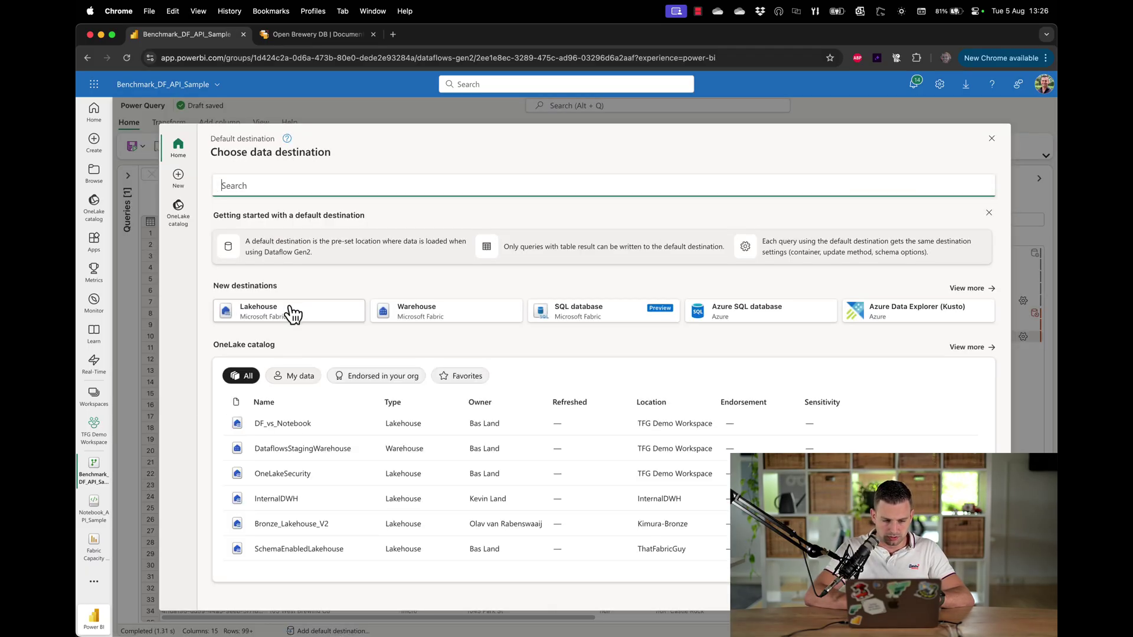
pyautogui.click(268, 426)
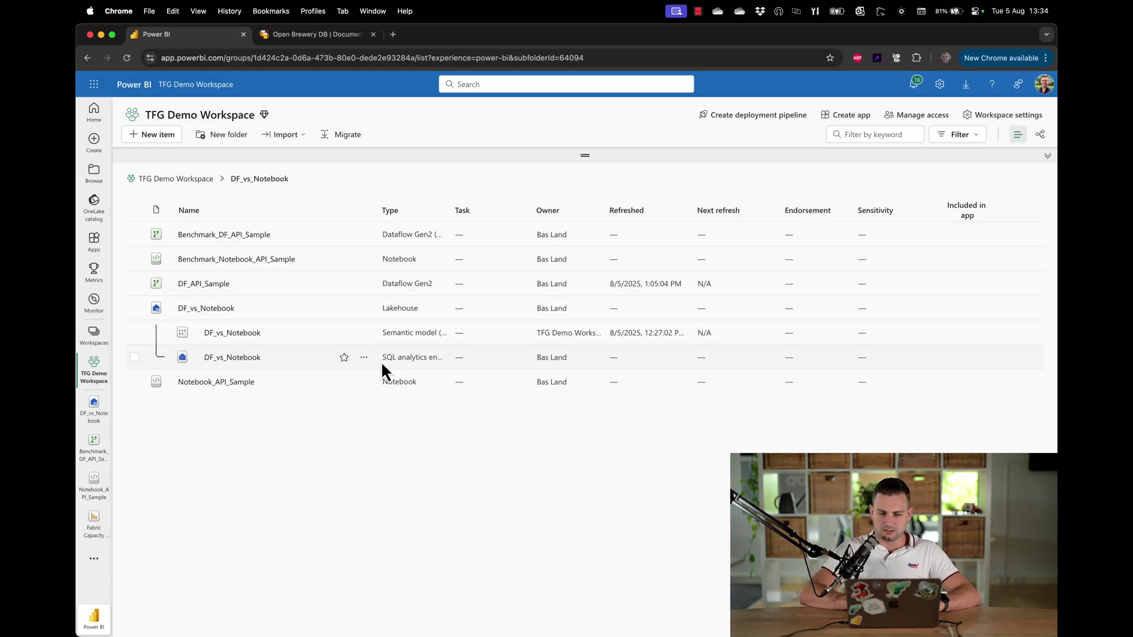
# Check the recent runs of Benchmark_DF_API_Sample to confirm the dataflow succeeded
pyautogui.click(363, 235)
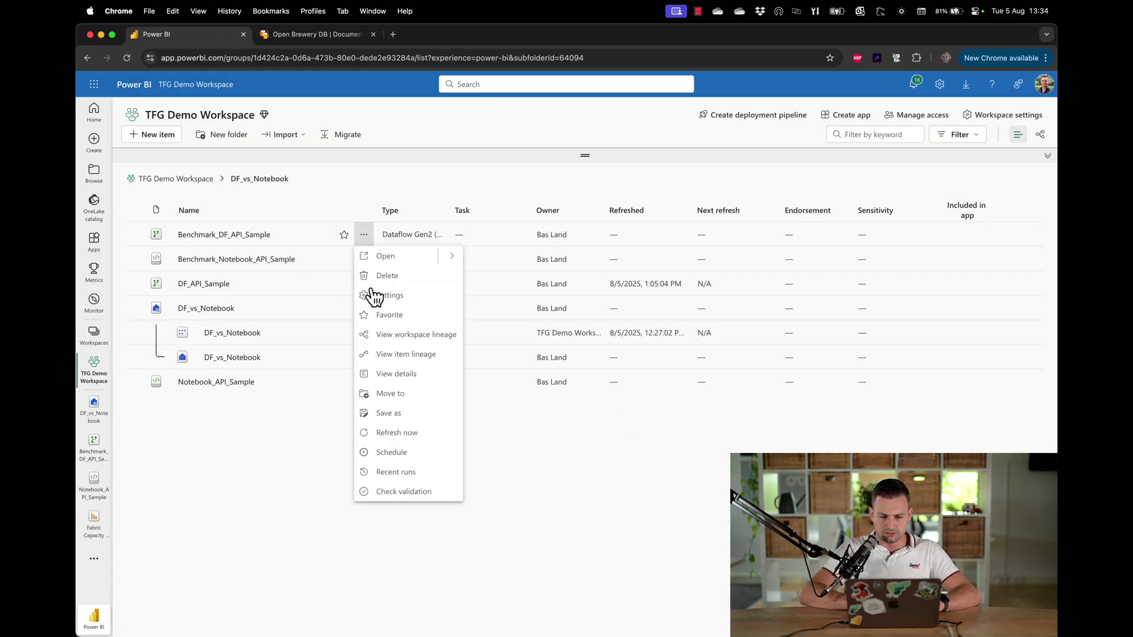
pyautogui.click(425, 476)
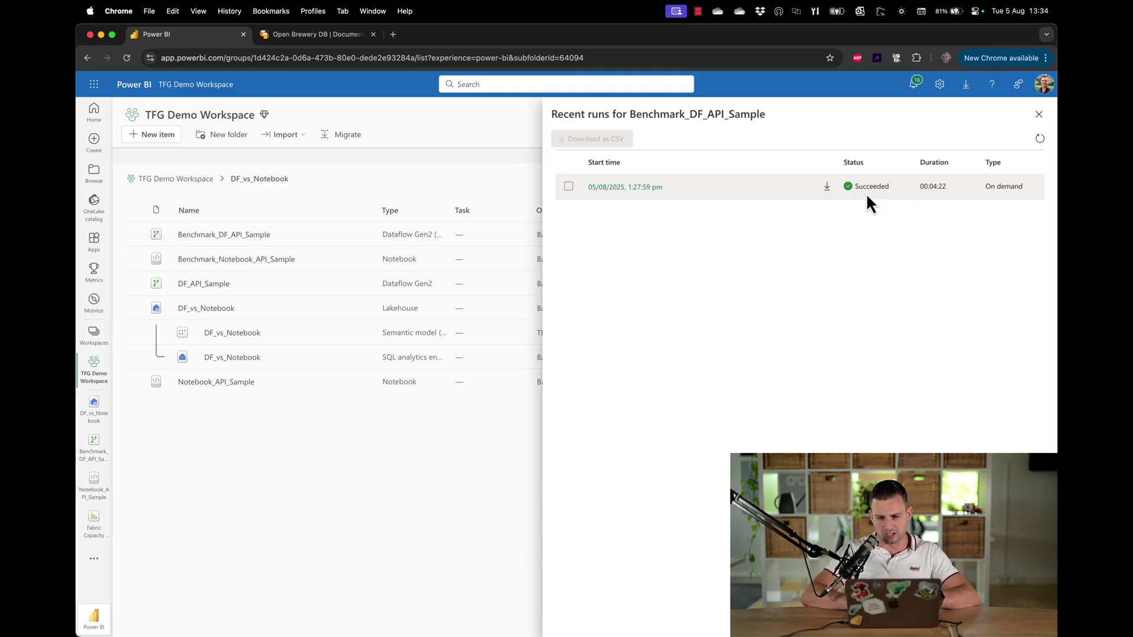
pyautogui.click(1041, 117)
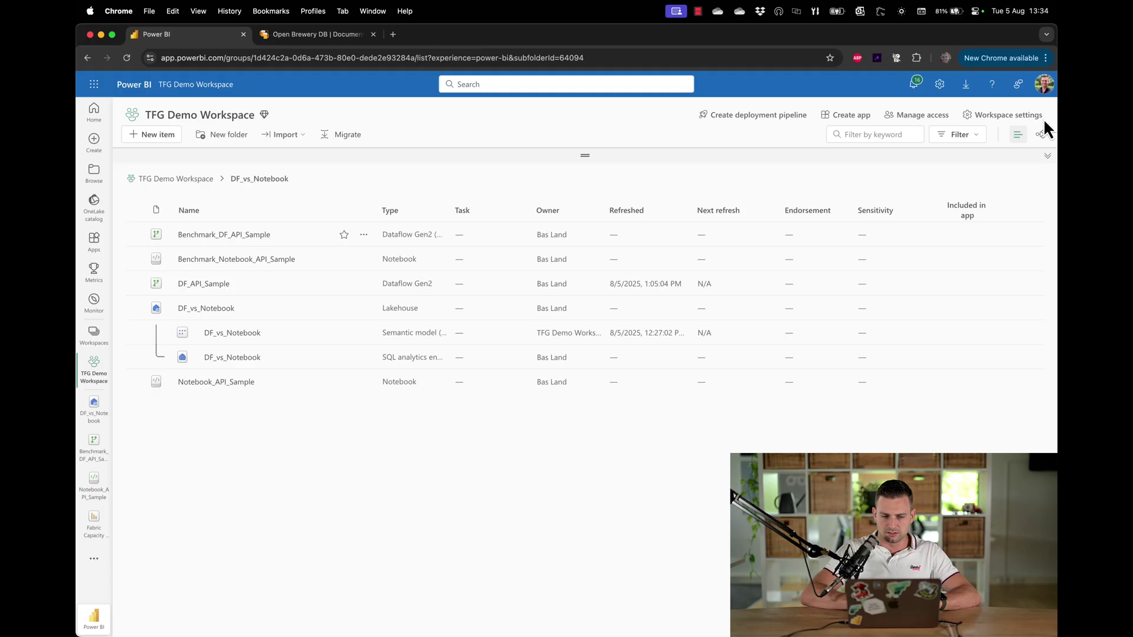
# Open the DF_vs_Notebook lakehouse and refresh the Query table to preview the breweries
pyautogui.click(230, 309)
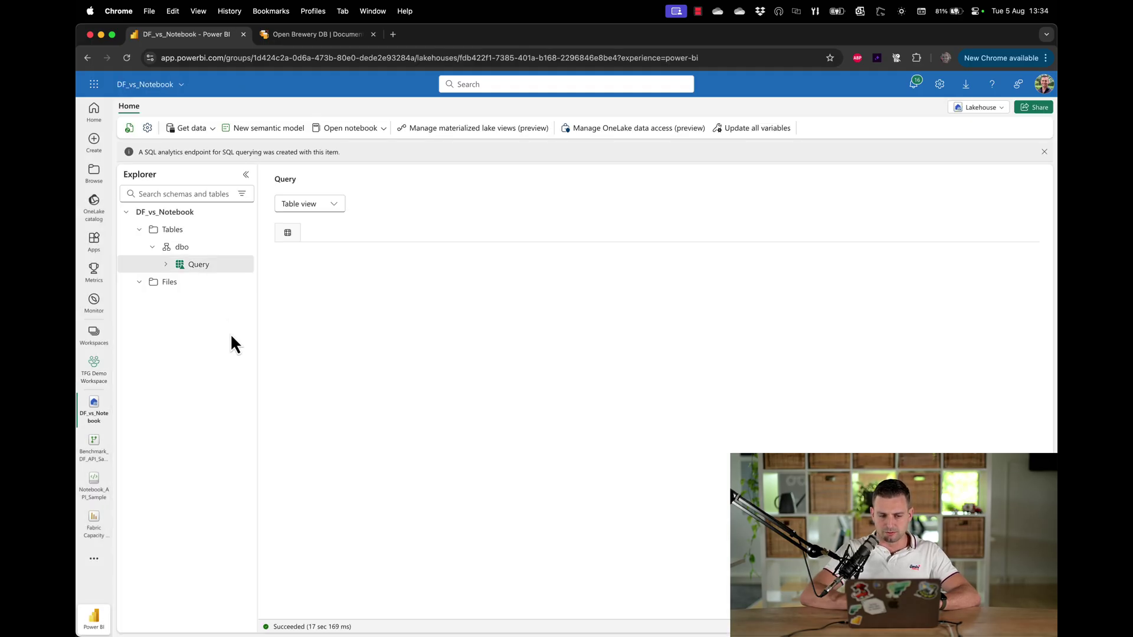
pyautogui.click(243, 264)
pyautogui.click(269, 388)
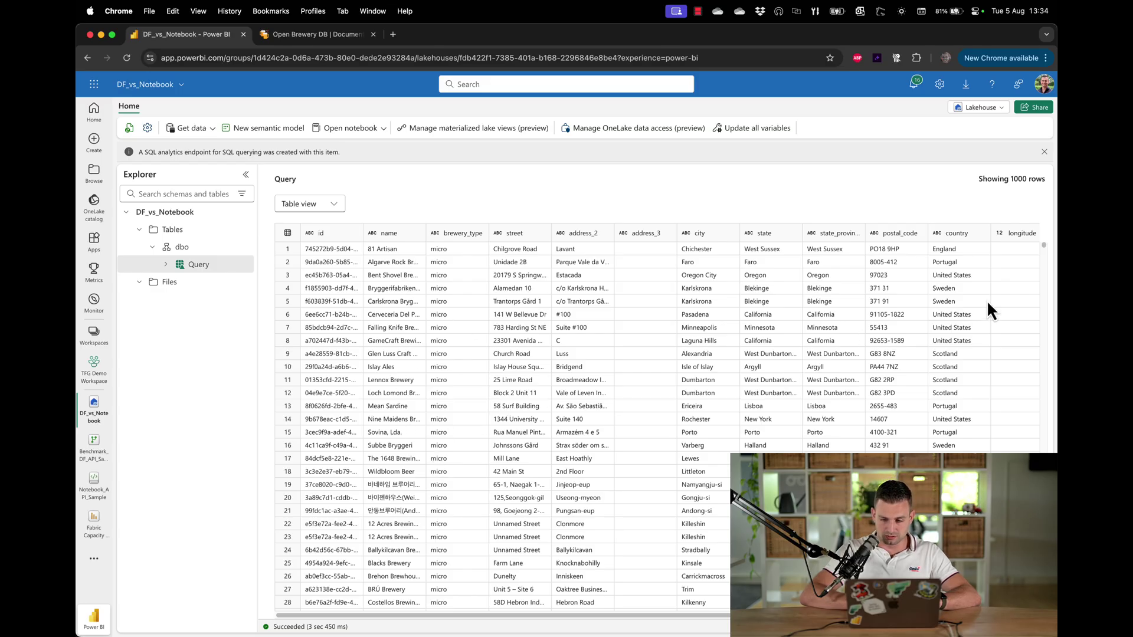
pyautogui.moveTo(1043, 245)
pyautogui.mouseDown()
pyautogui.moveTo(1046, 576)
pyautogui.moveTo(1044, 248)
pyautogui.mouseUp()
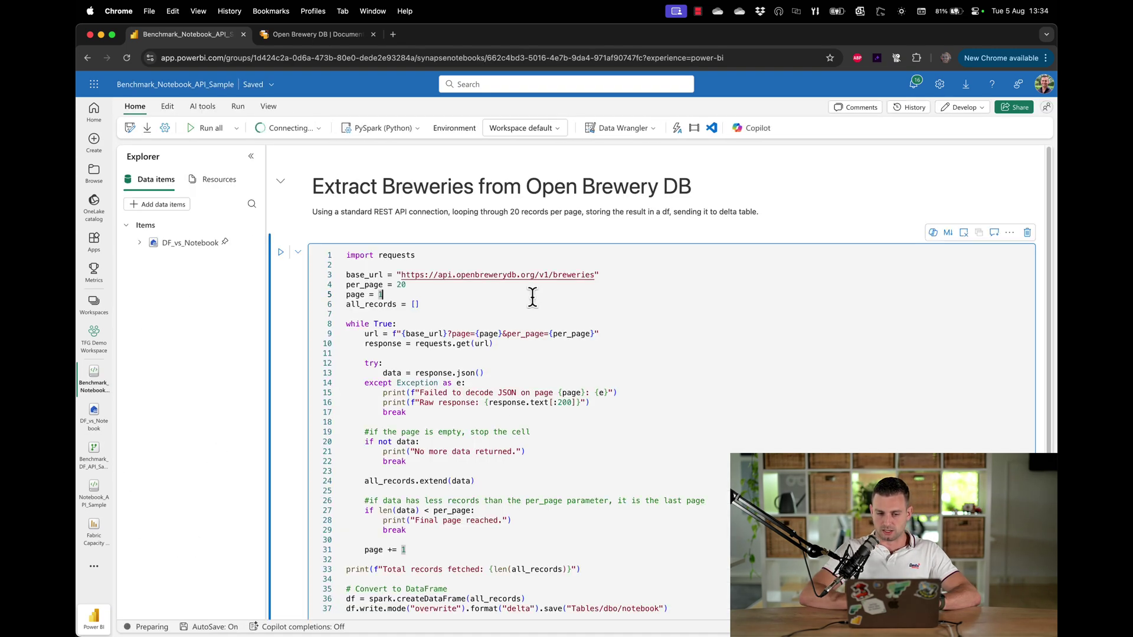
pyautogui.click(633, 332)
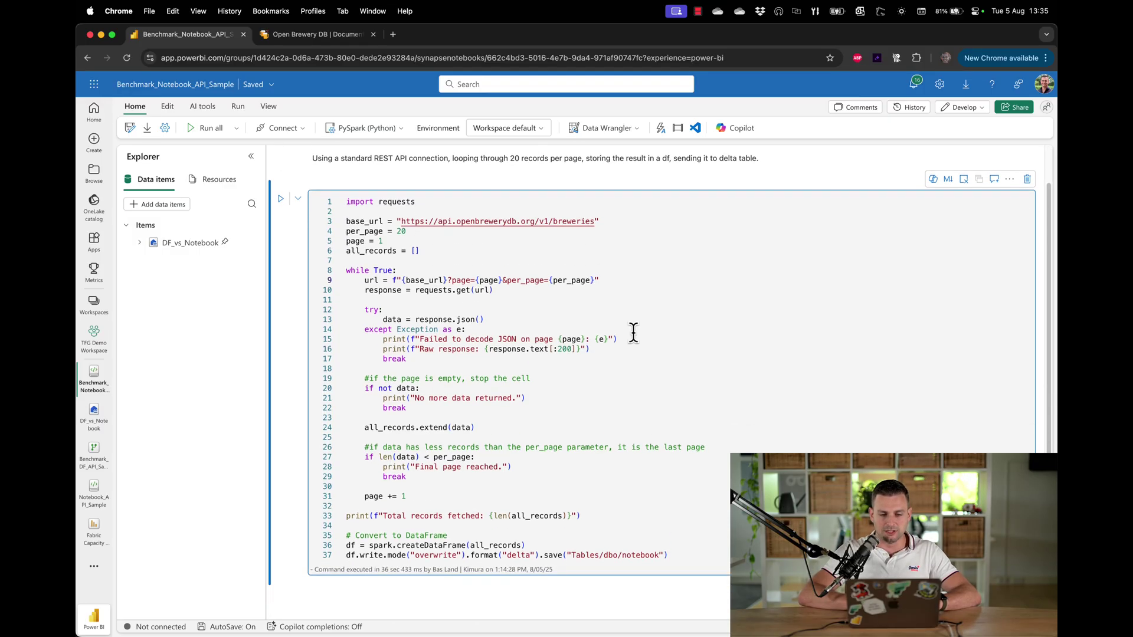
pyautogui.scroll(-1, 544, 362)
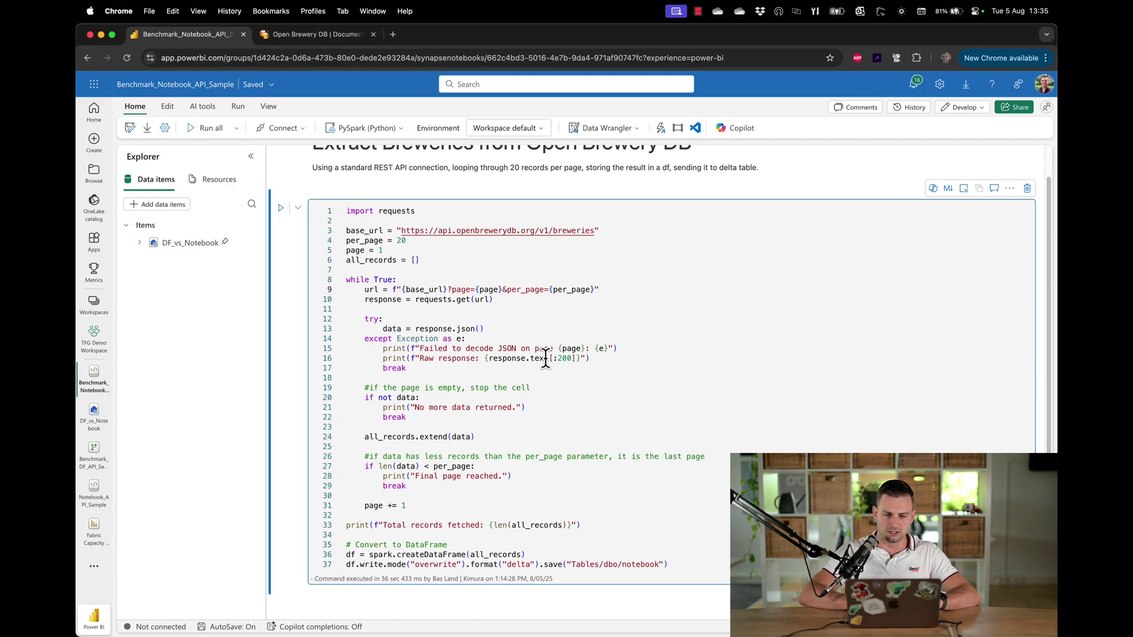
pyautogui.doubleClick(396, 198)
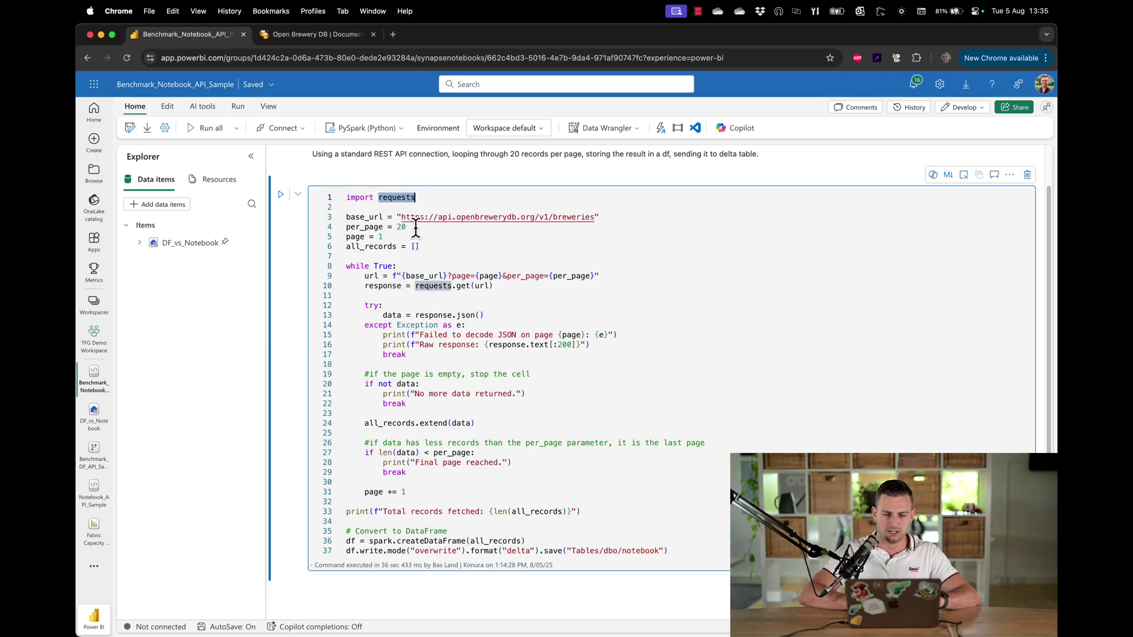
pyautogui.moveTo(401, 216); pyautogui.dragTo(593, 218)
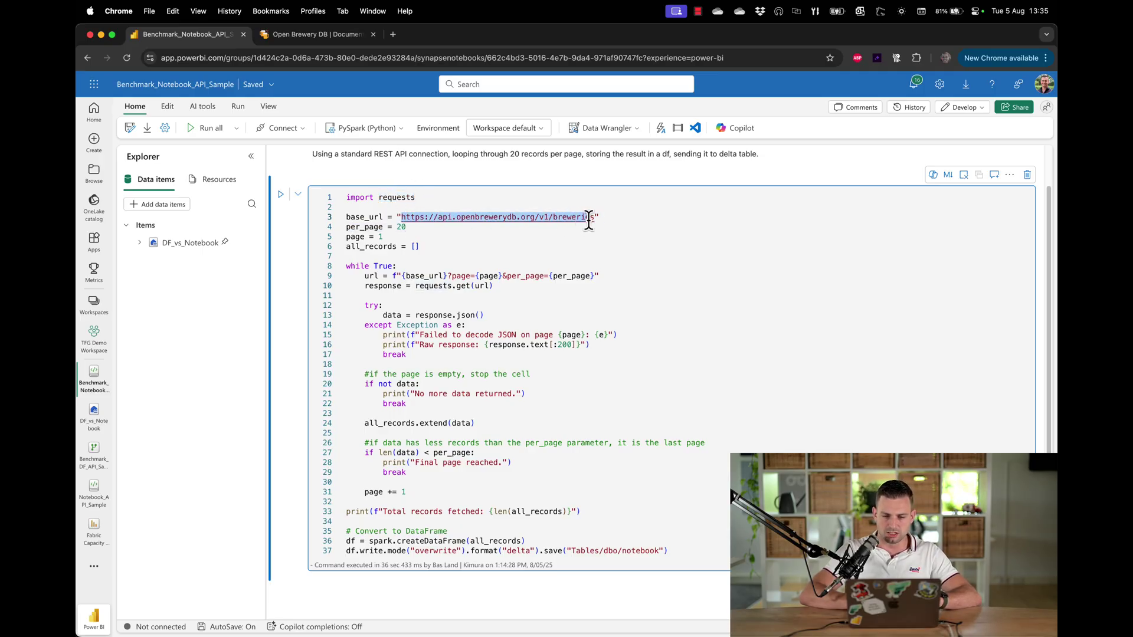
pyautogui.click(555, 222)
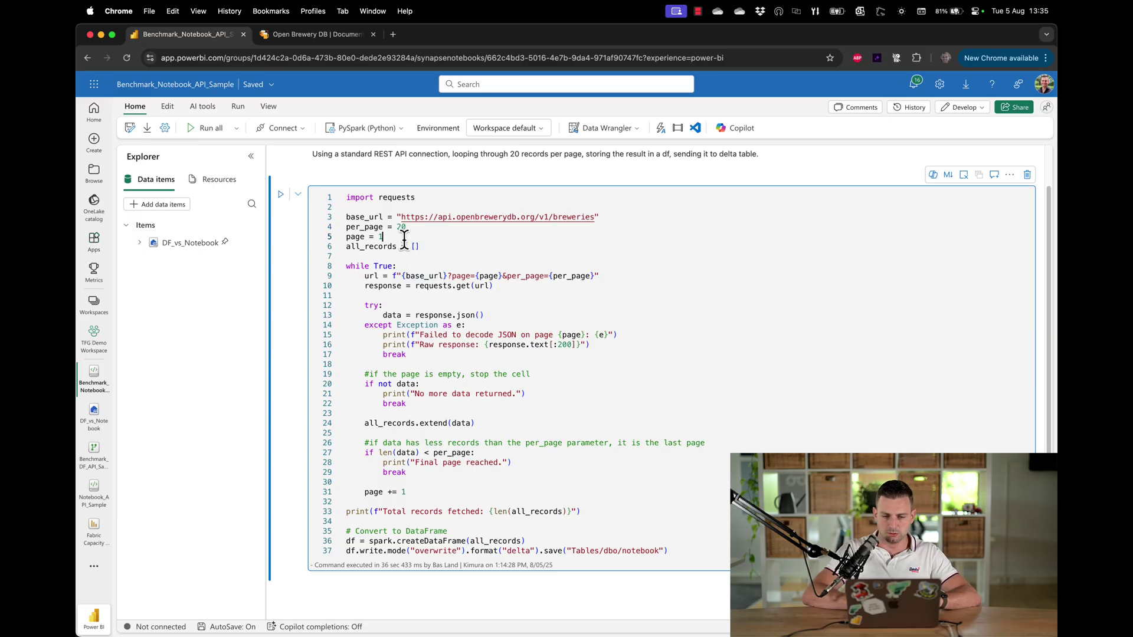
pyautogui.press('Down')
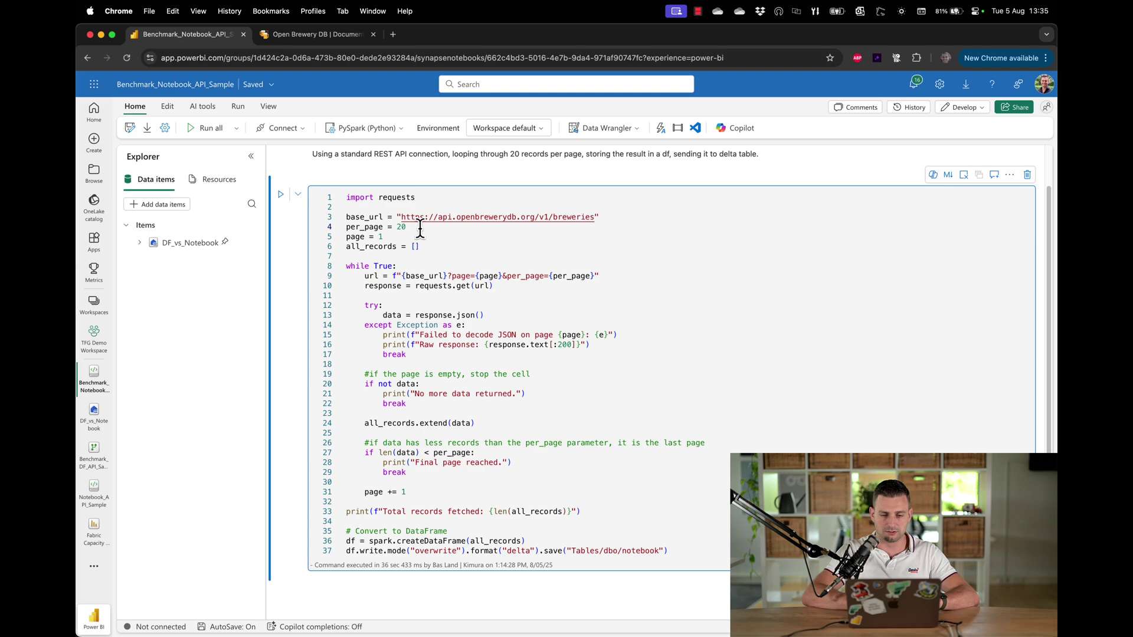
pyautogui.click(420, 228)
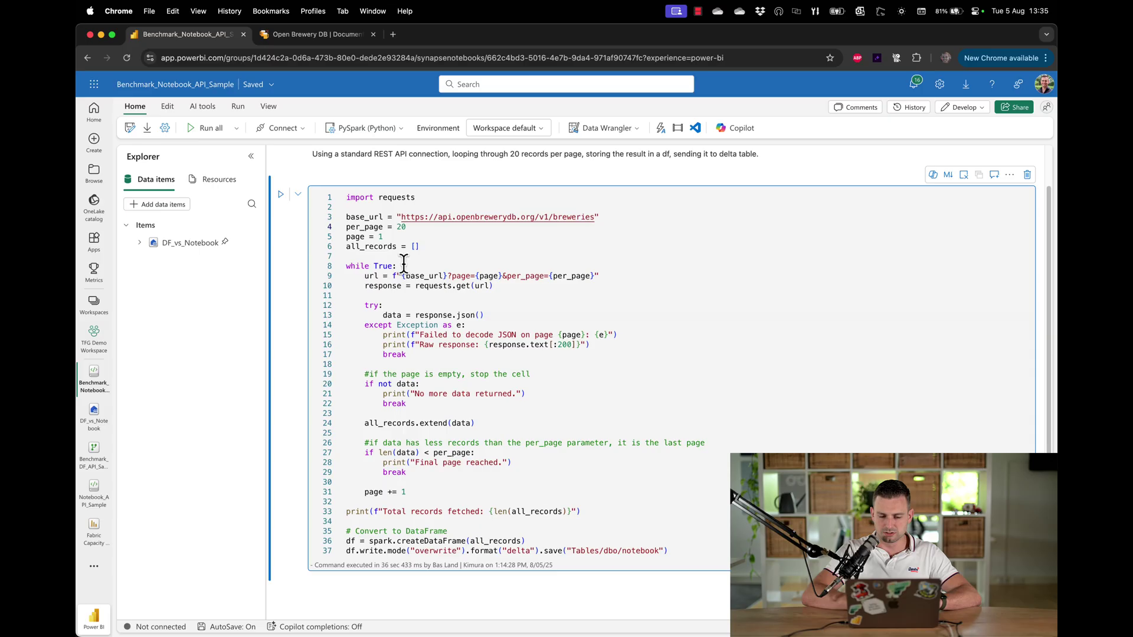
pyautogui.click(418, 474)
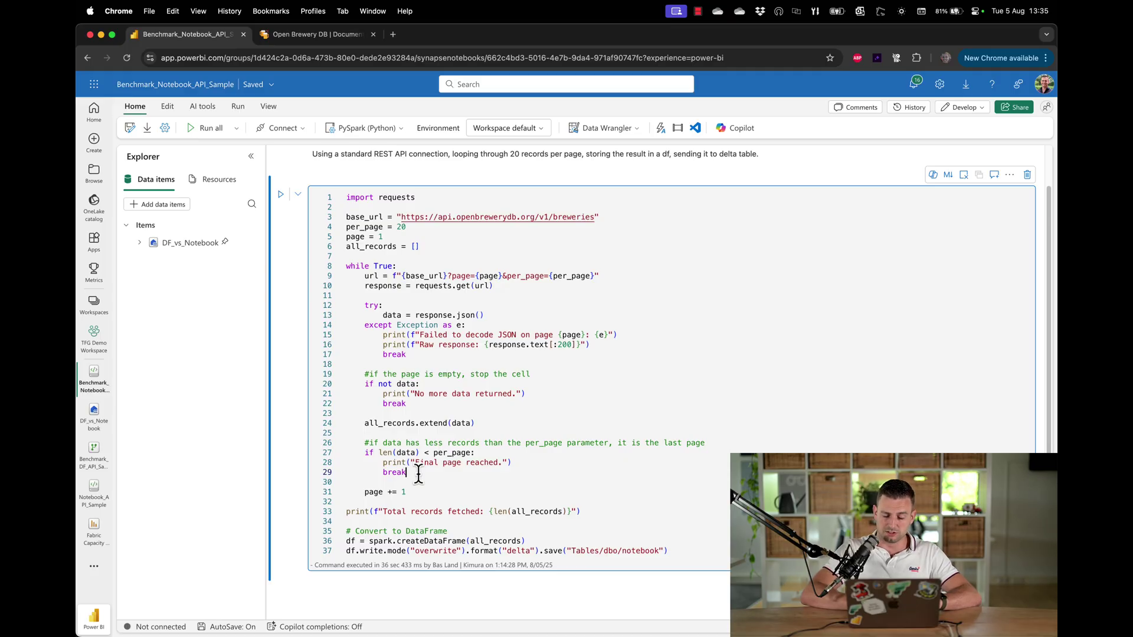
pyautogui.click(366, 276)
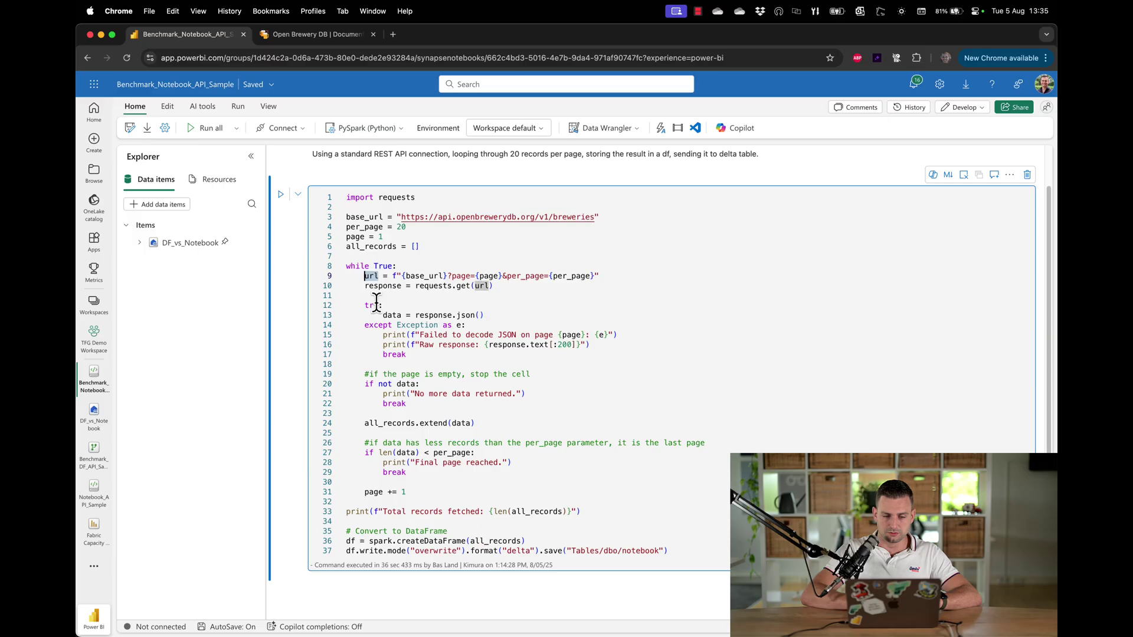
pyautogui.moveTo(393, 275); pyautogui.dragTo(622, 276)
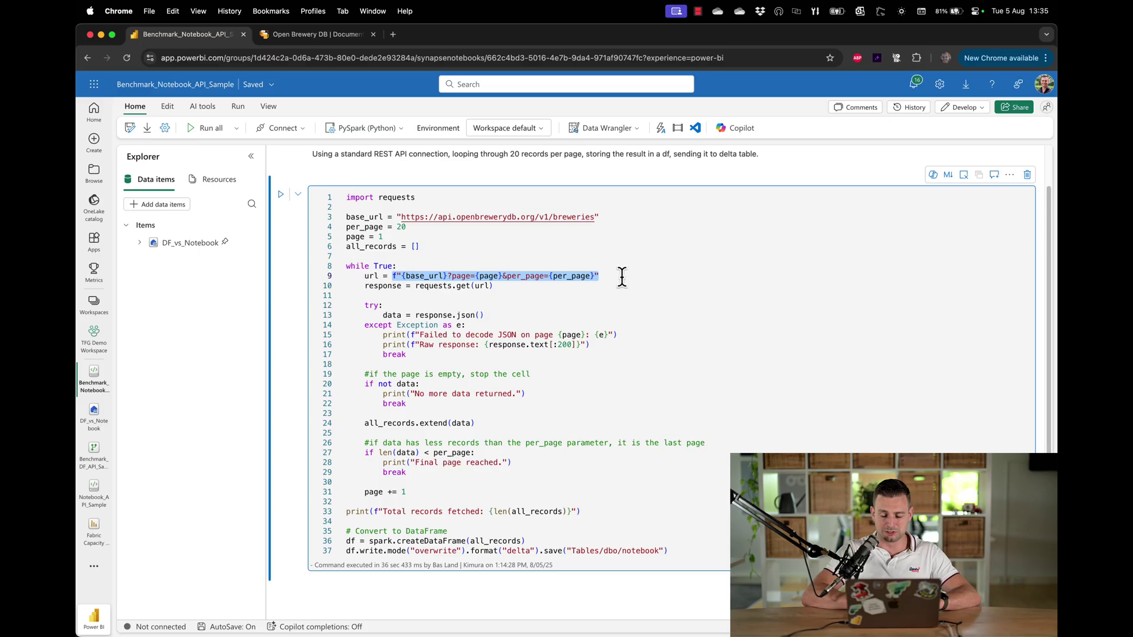
pyautogui.click(576, 286)
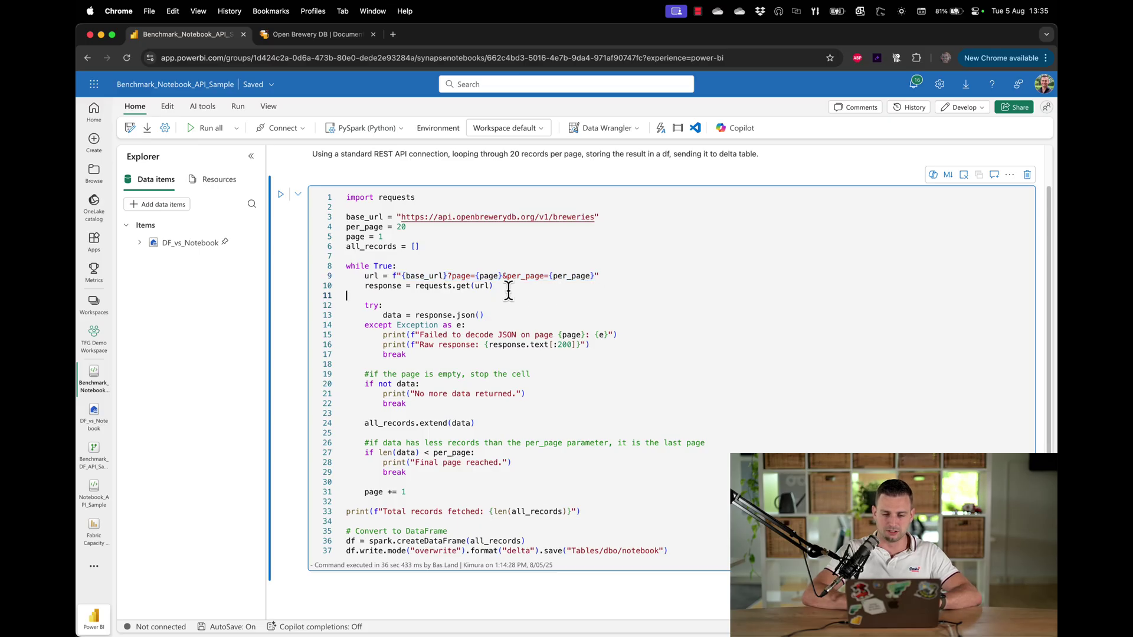
pyautogui.moveTo(403, 275); pyautogui.dragTo(566, 275)
pyautogui.click(450, 274)
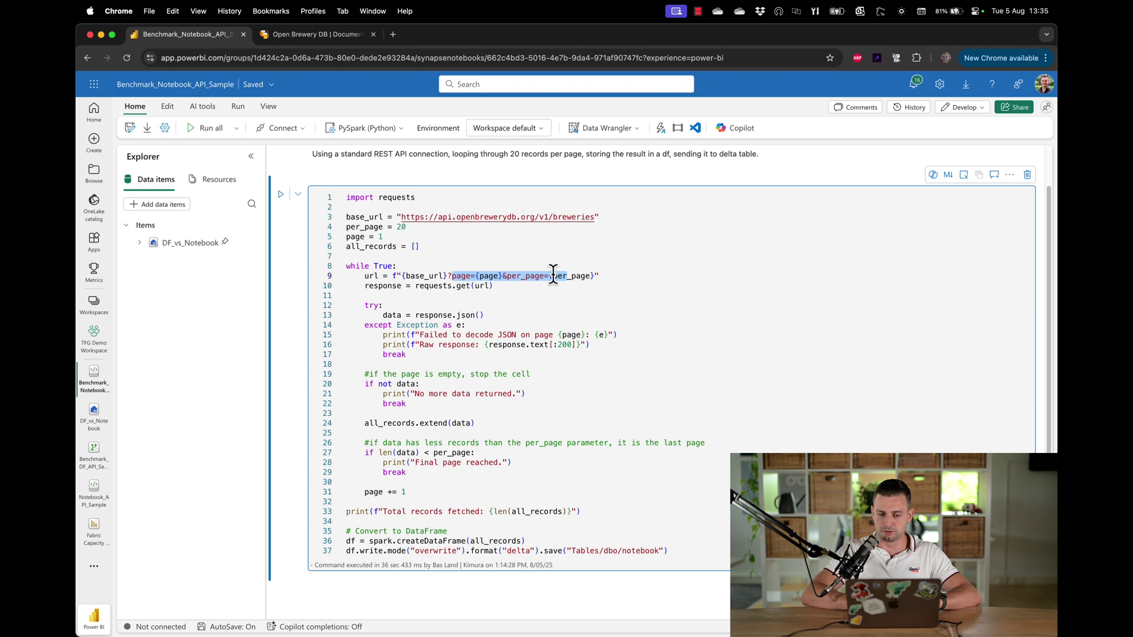
pyautogui.click(528, 286)
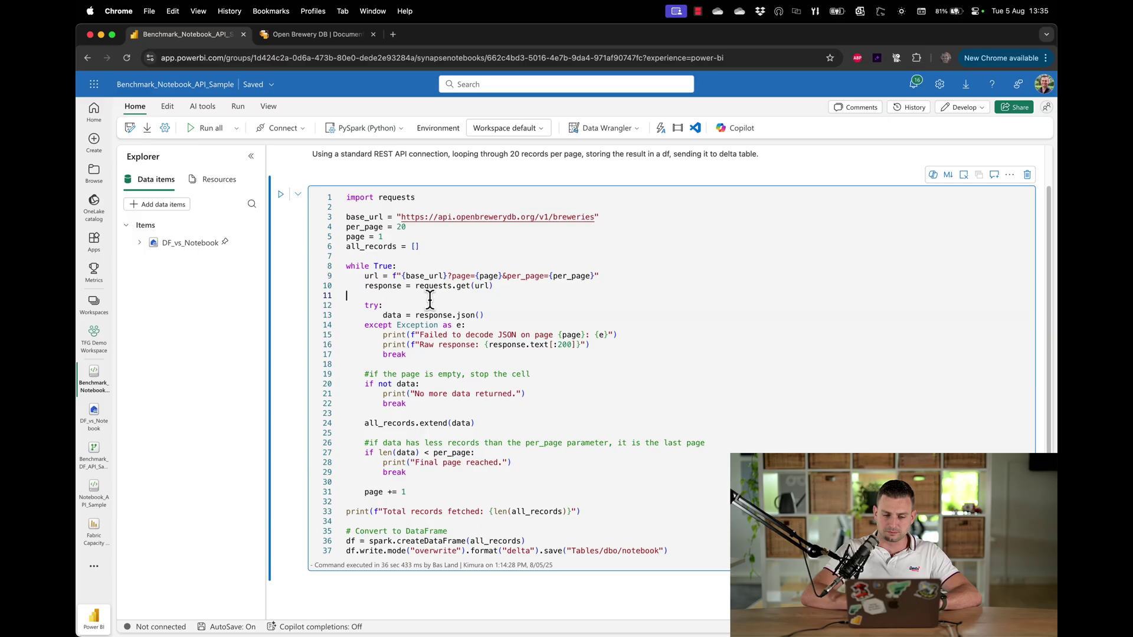
pyautogui.click(365, 297)
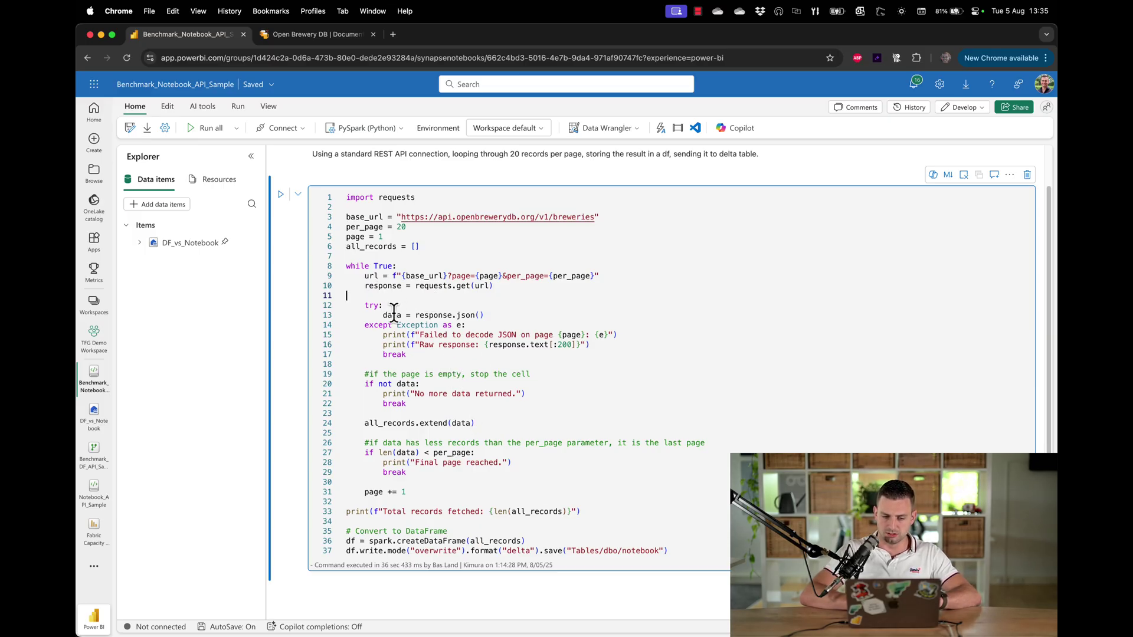
pyautogui.moveTo(382, 315); pyautogui.dragTo(459, 315)
pyautogui.click(504, 315)
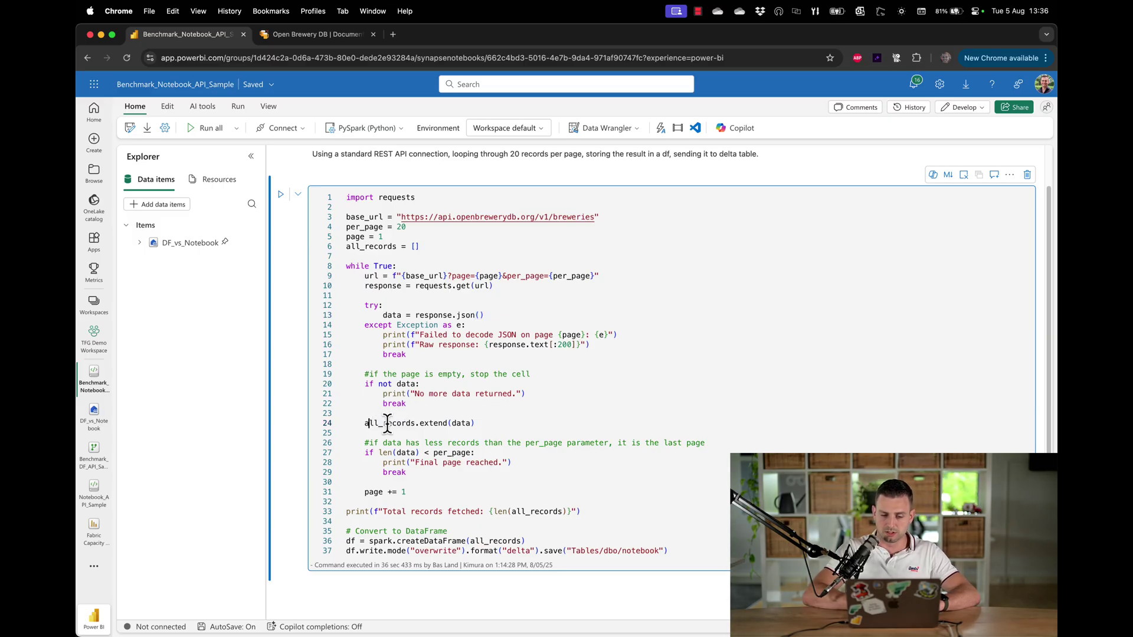
pyautogui.moveTo(367, 423); pyautogui.dragTo(474, 423)
pyautogui.click(470, 423)
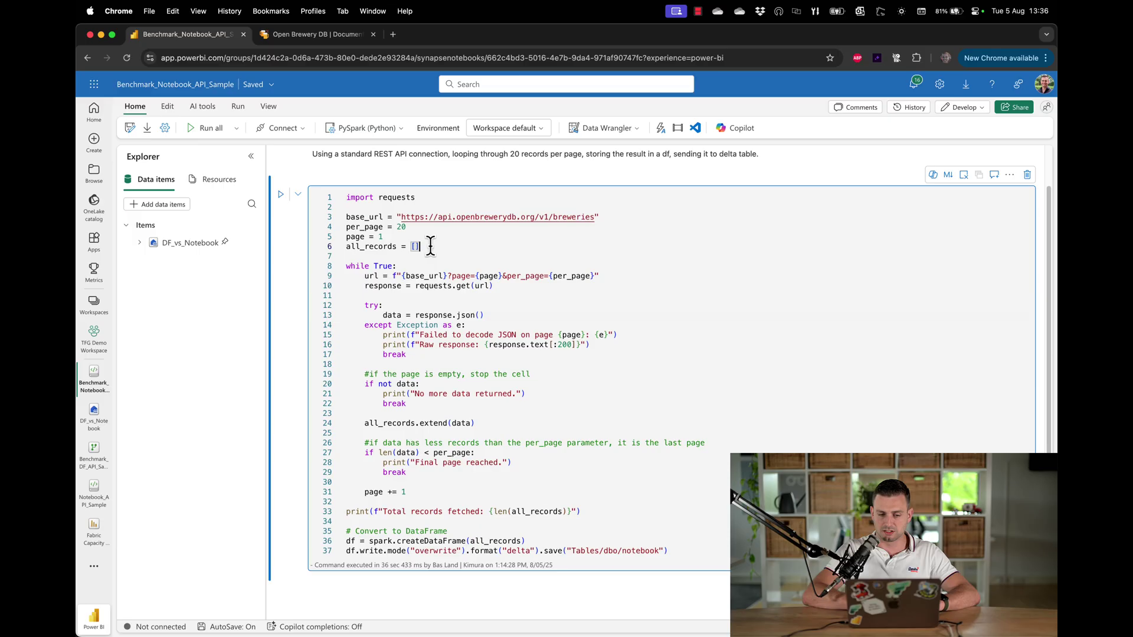
pyautogui.moveTo(420, 246); pyautogui.dragTo(345, 246)
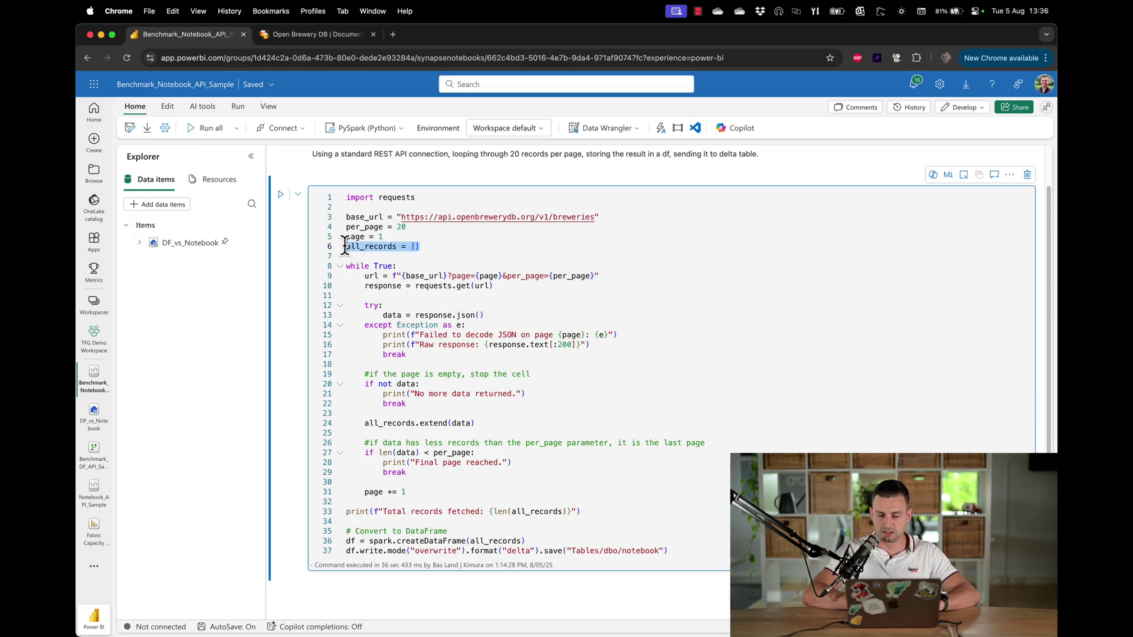
pyautogui.click(503, 422)
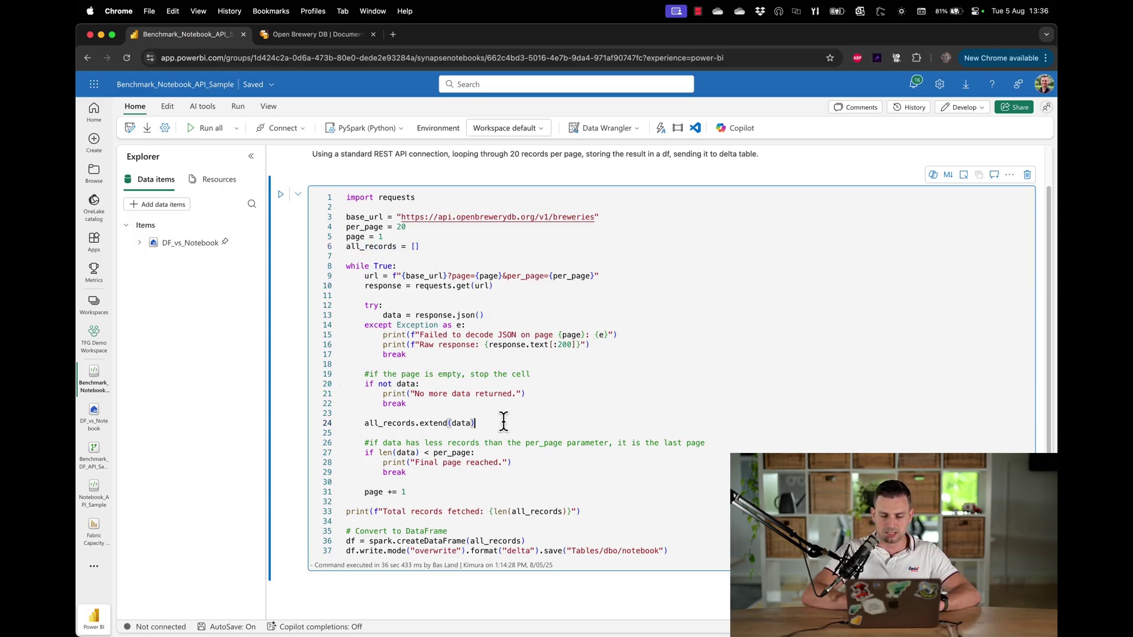
pyautogui.click(405, 453)
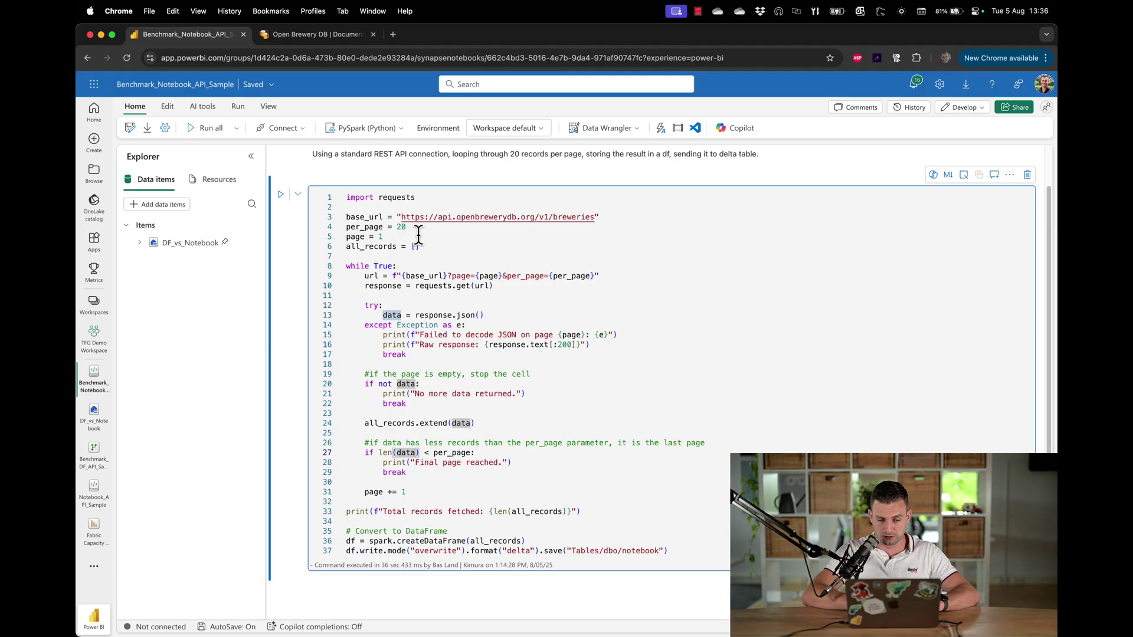
pyautogui.click(514, 472)
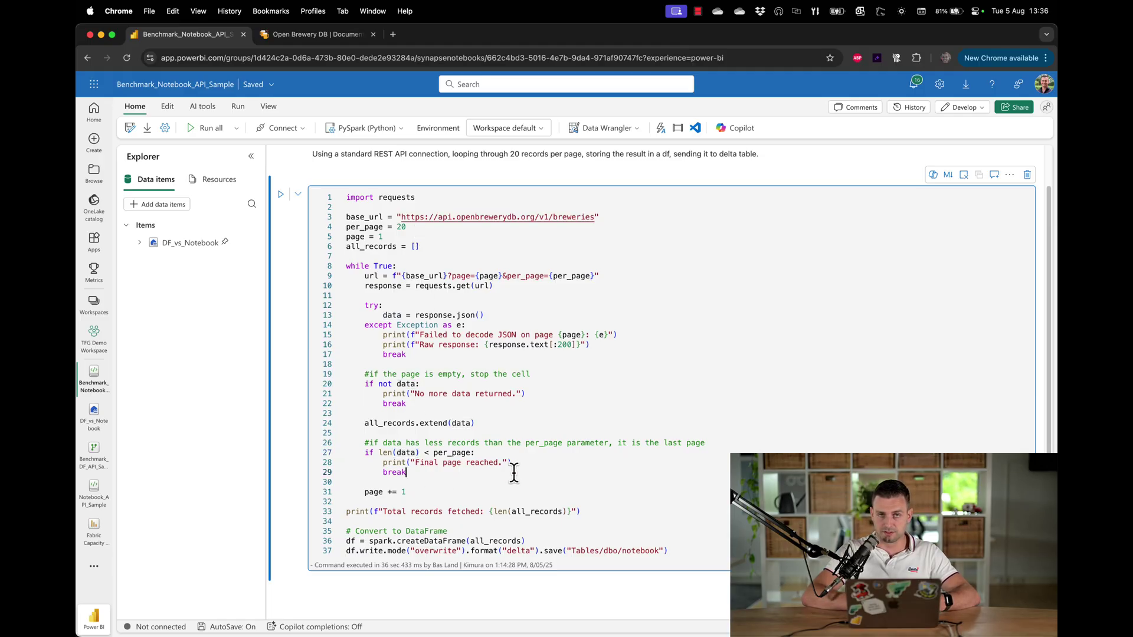
pyautogui.scroll(-5, 514, 472)
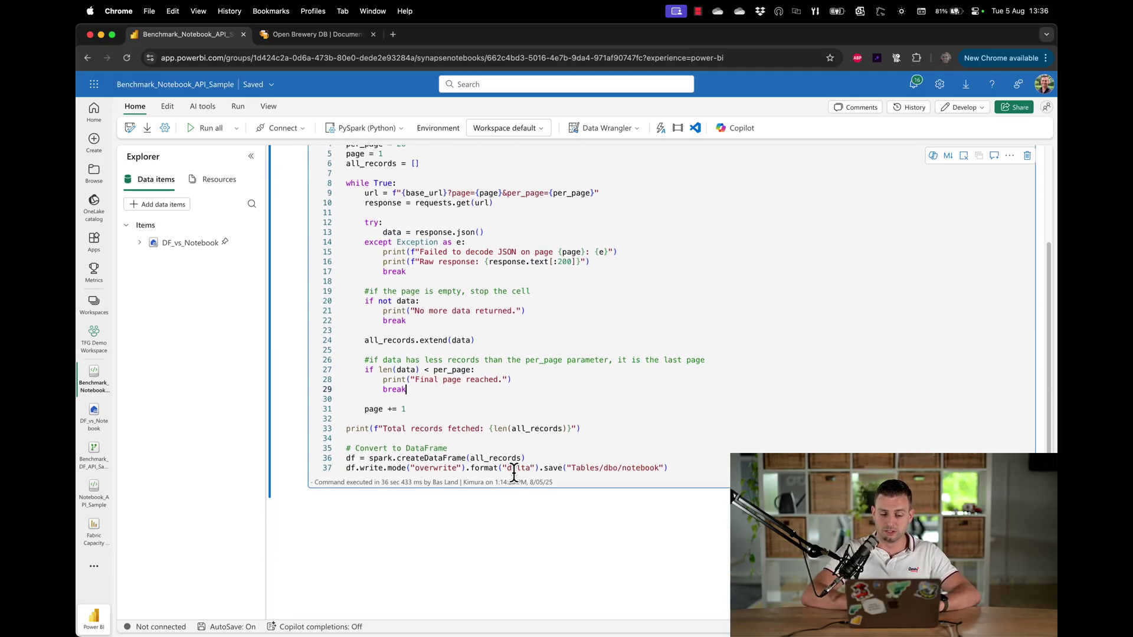
pyautogui.click(438, 388)
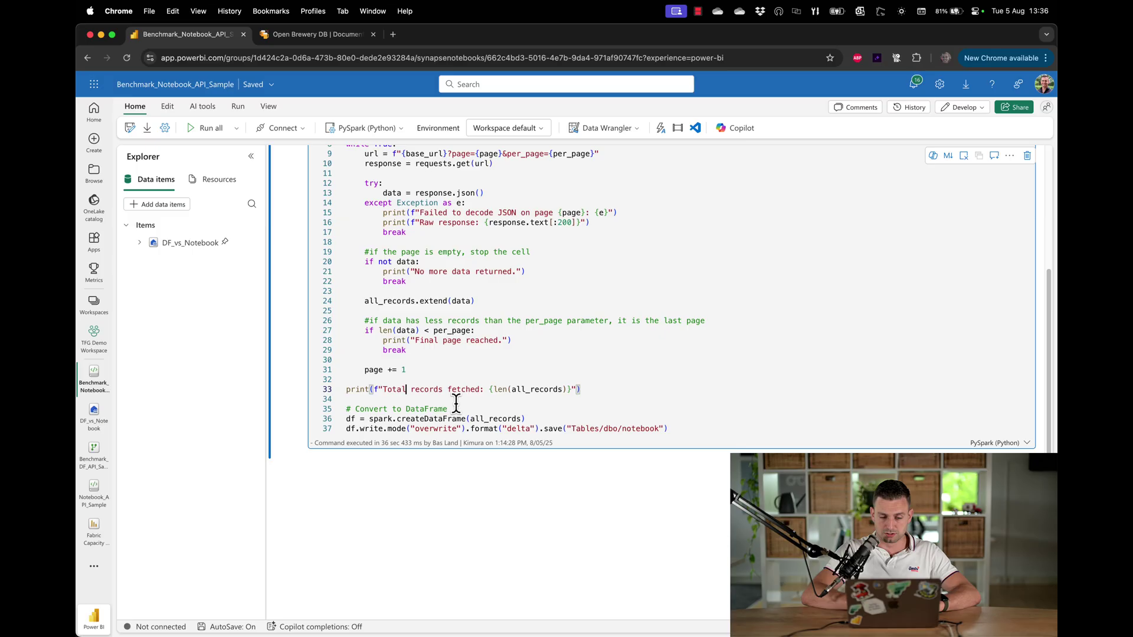
pyautogui.moveTo(373, 419); pyautogui.dragTo(527, 421)
pyautogui.click(529, 420)
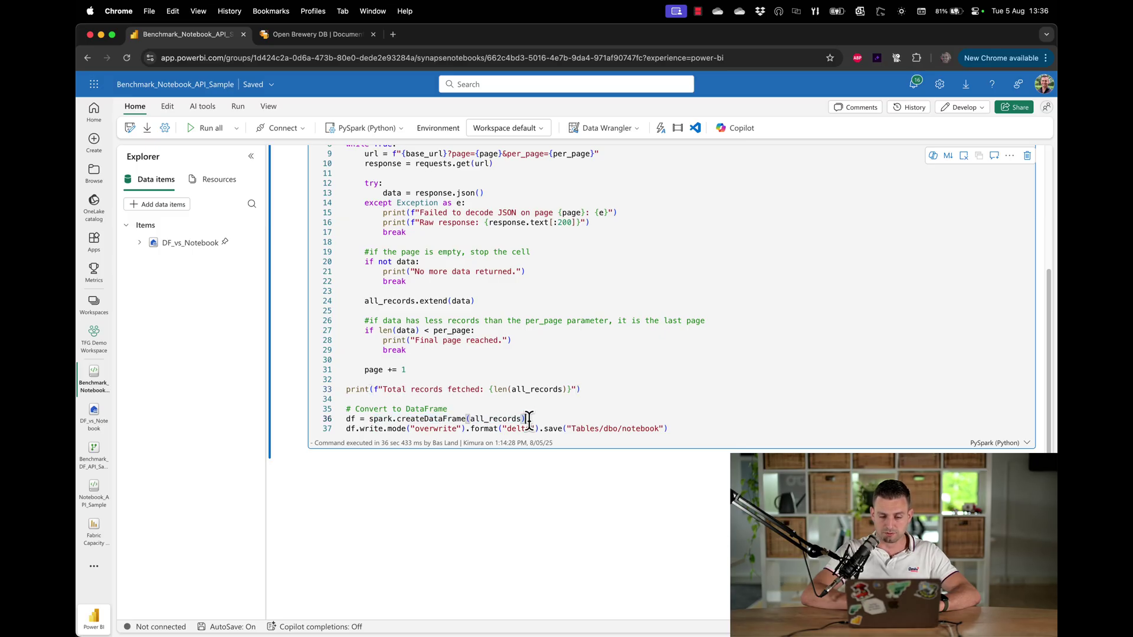
pyautogui.scroll(-2, 528, 422)
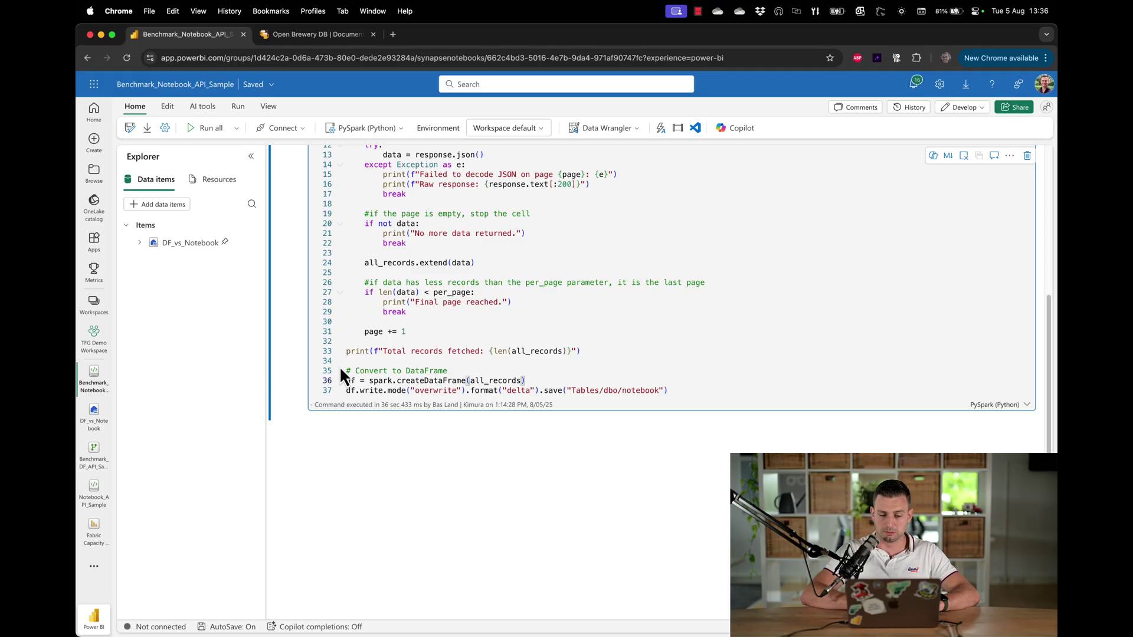
pyautogui.scroll(5, 372, 325)
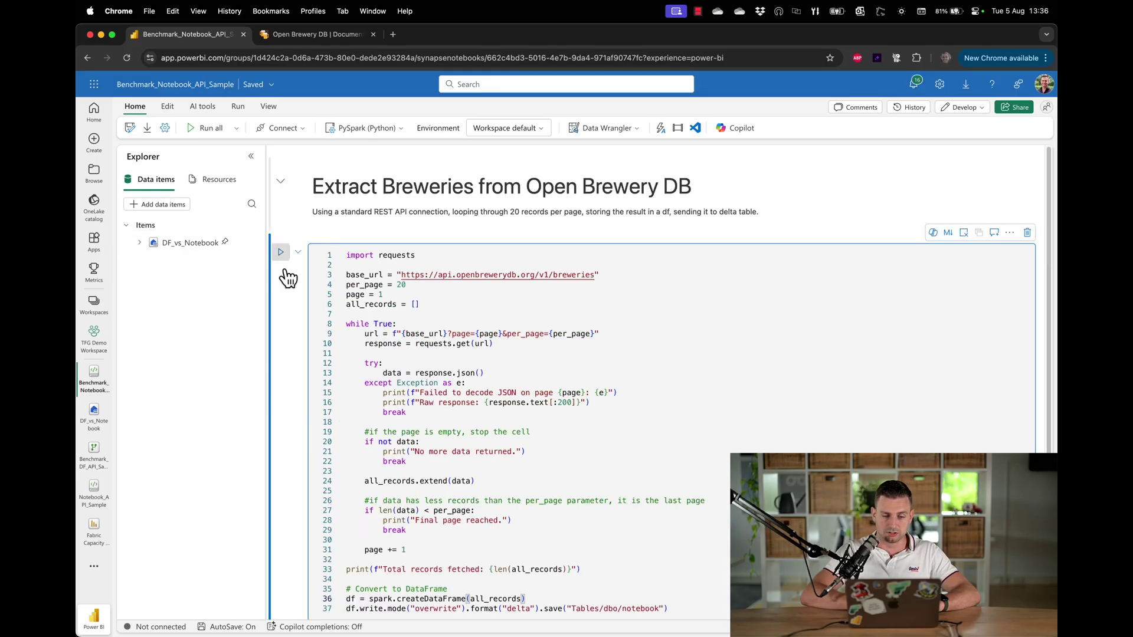
pyautogui.click(210, 129)
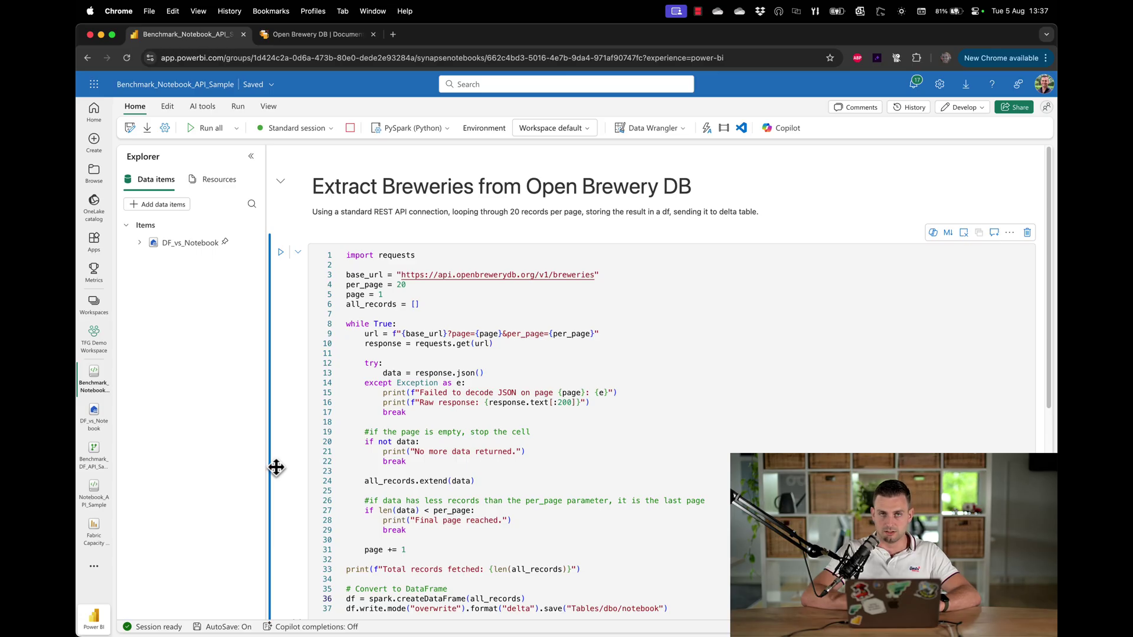
pyautogui.scroll(-7, 277, 467)
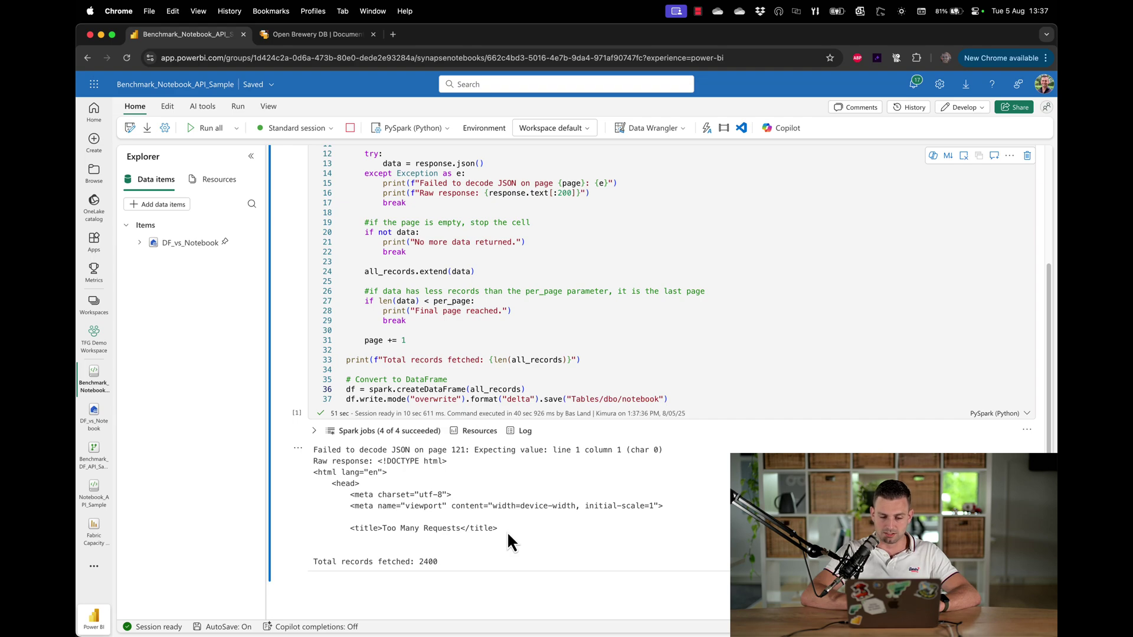
pyautogui.moveTo(511, 533); pyautogui.dragTo(383, 527)
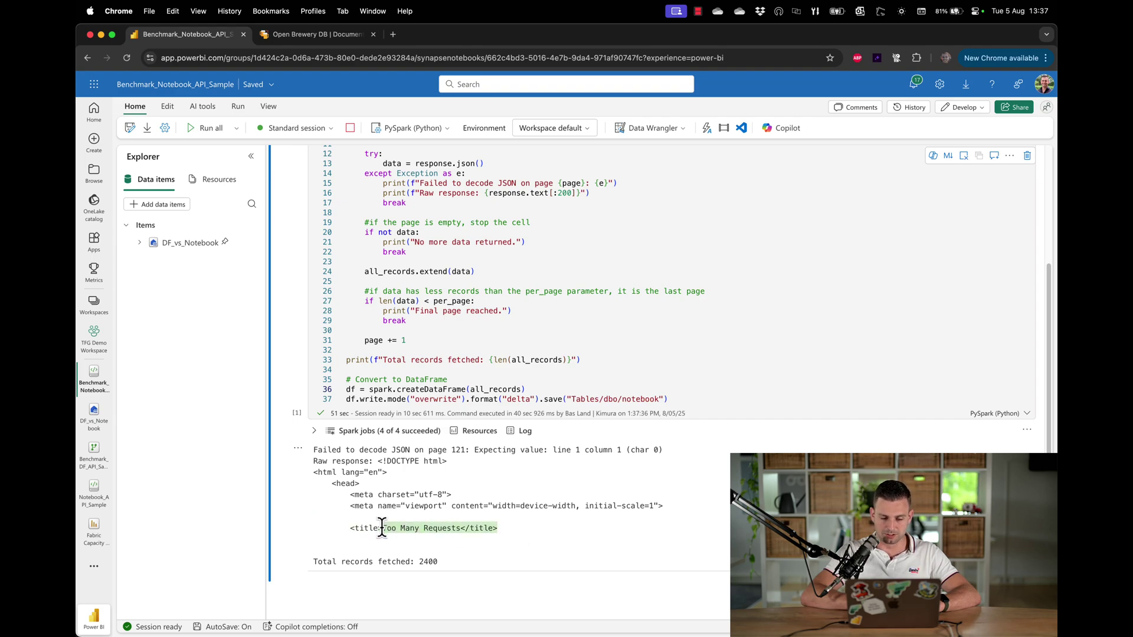
pyautogui.click(515, 533)
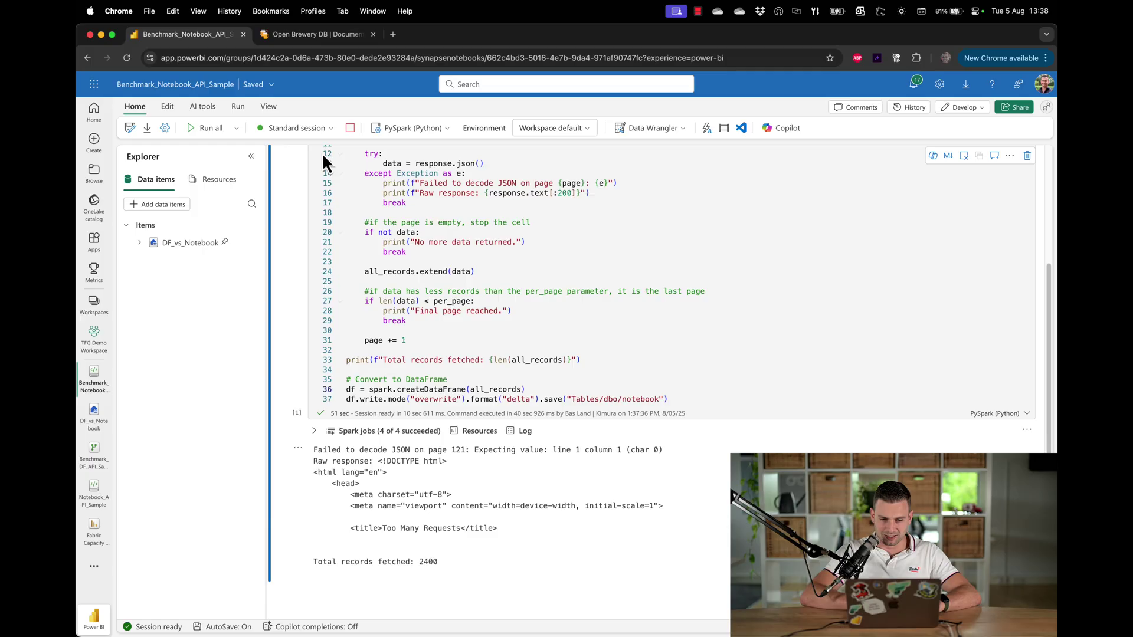
pyautogui.click(324, 35)
pyautogui.scroll(20, 249, 193)
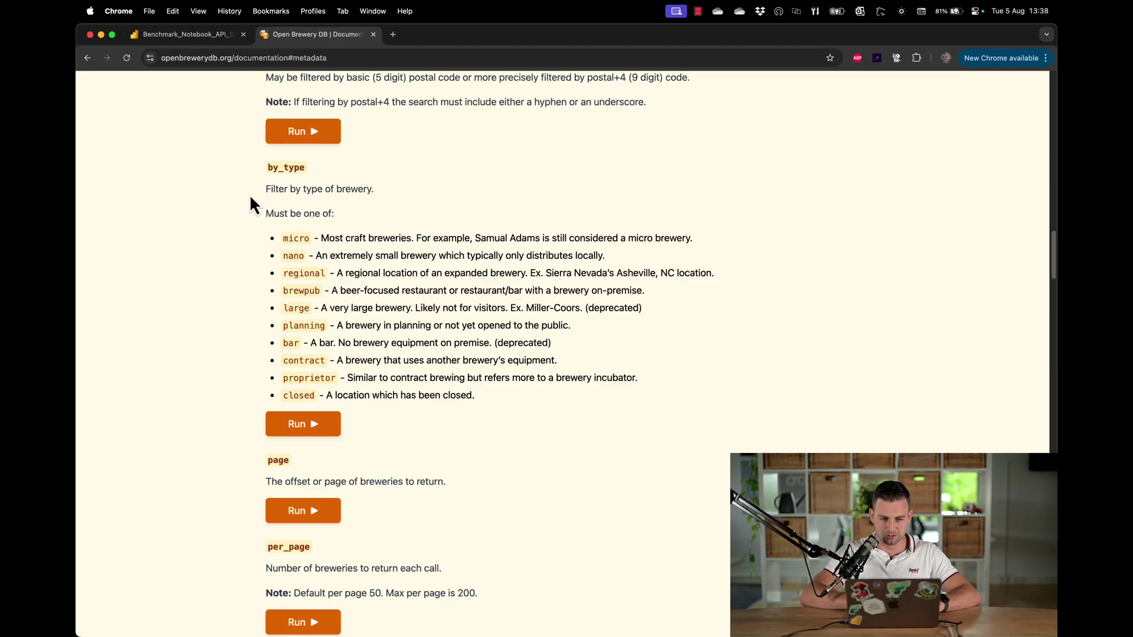
pyautogui.scroll(-1, 251, 200)
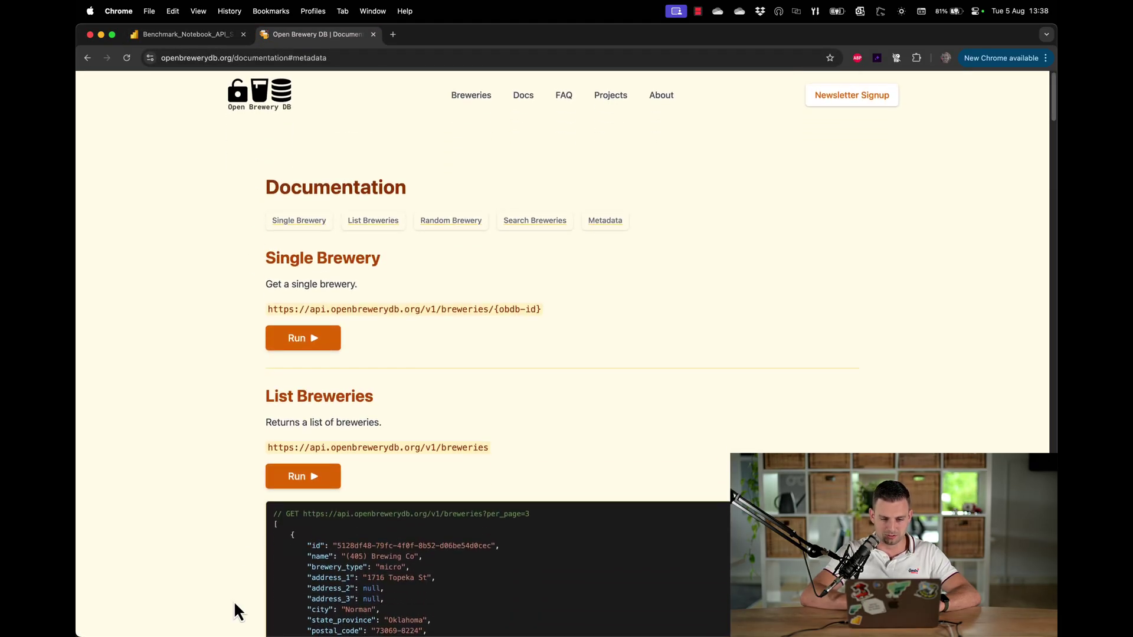
pyautogui.scroll(-1, 234, 601)
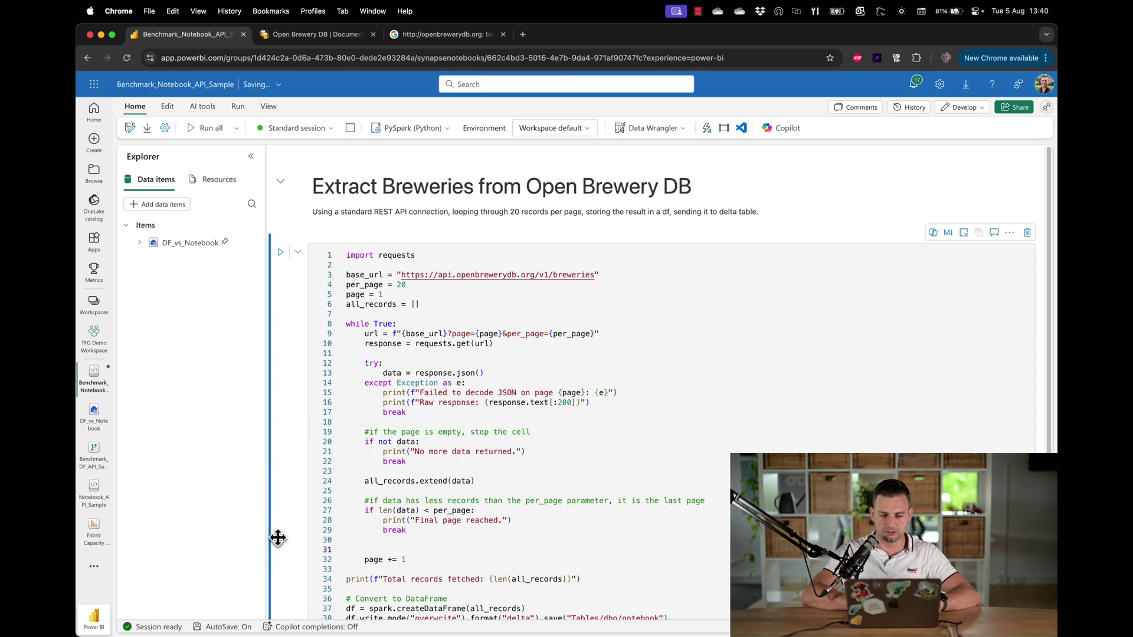
# Add 'import time' on a new line below the requests import
pyautogui.scroll(-3, 278, 536)
pyautogui.click(446, 174)
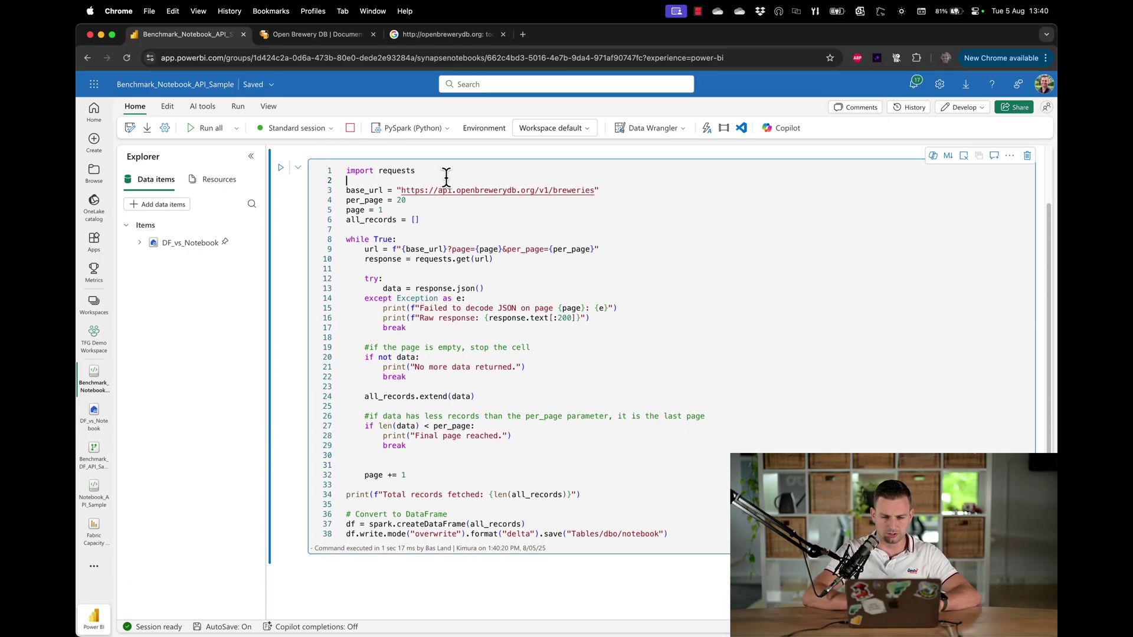
pyautogui.press('Return')
pyautogui.write('import time')
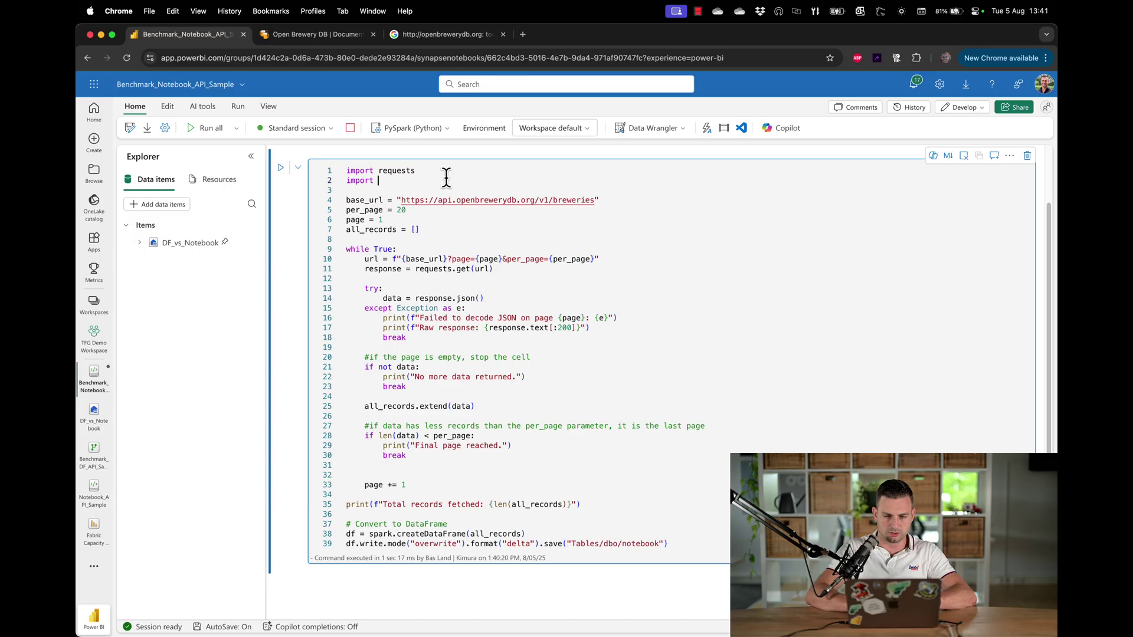
pyautogui.click(438, 366)
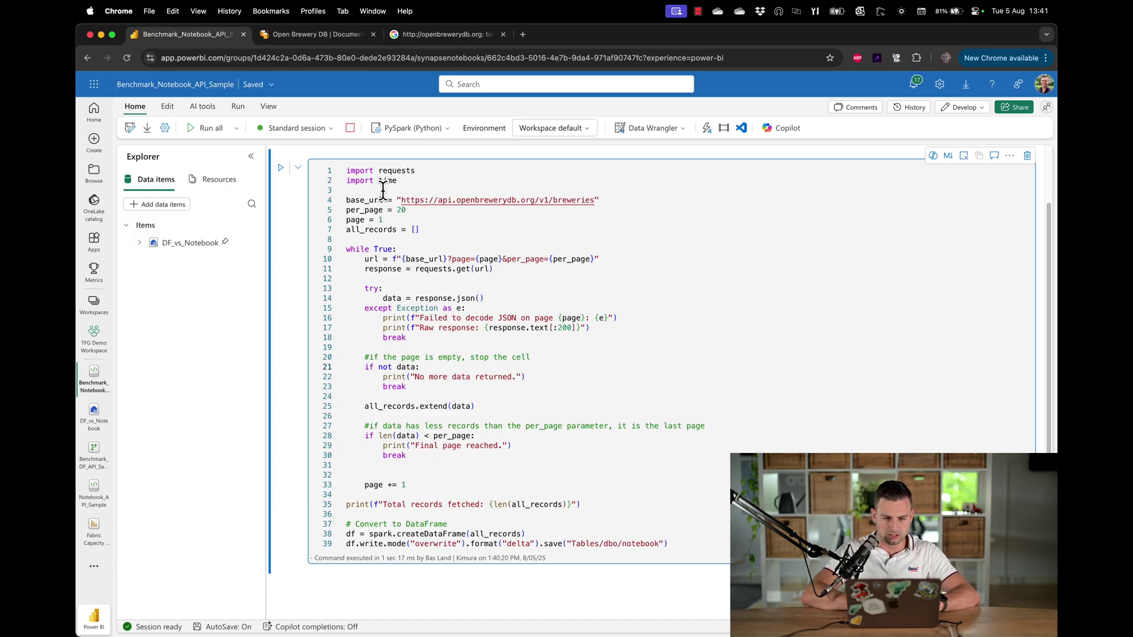
# Insert 'time.sleep(1)' on the blank line before 'page += 1'
pyautogui.click(405, 474)
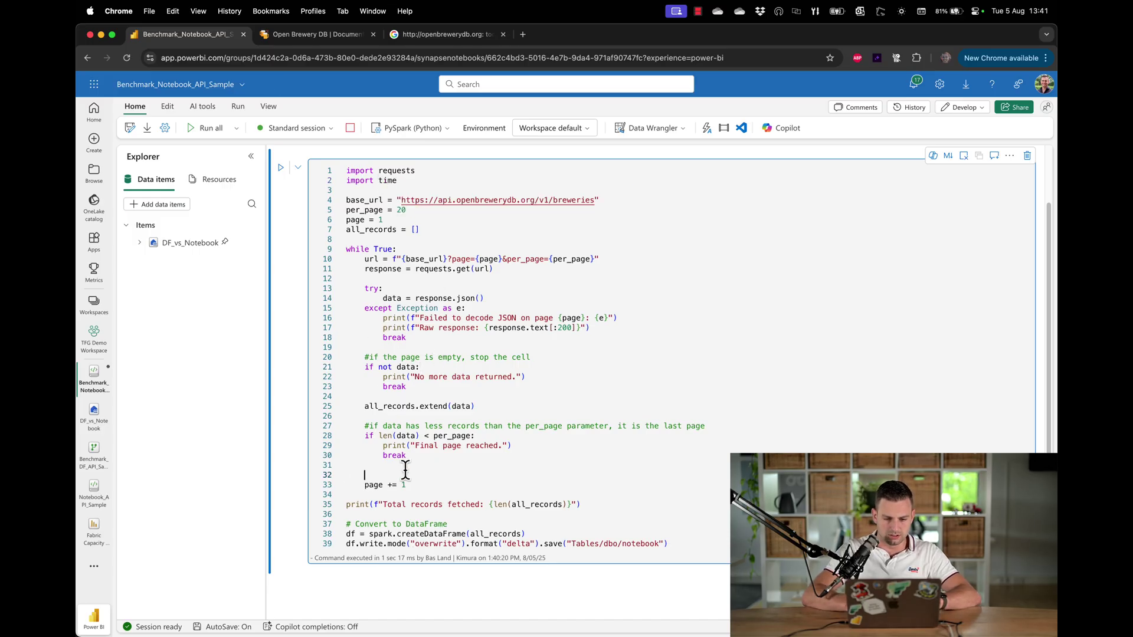
pyautogui.write('time.sle')
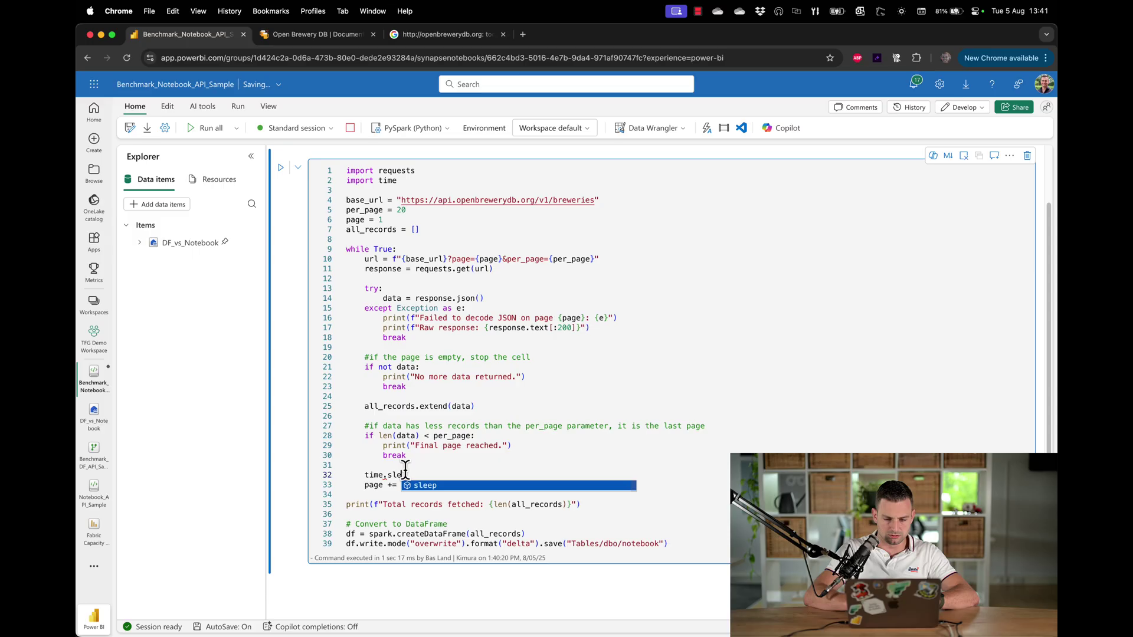
pyautogui.write('ep(1')
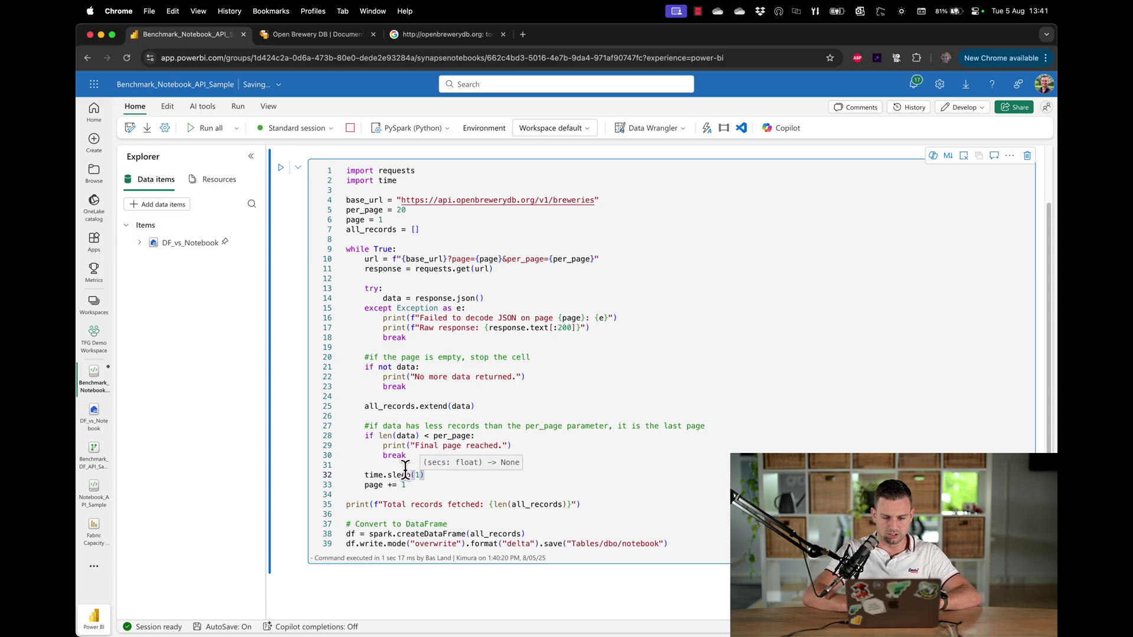
pyautogui.click(393, 466)
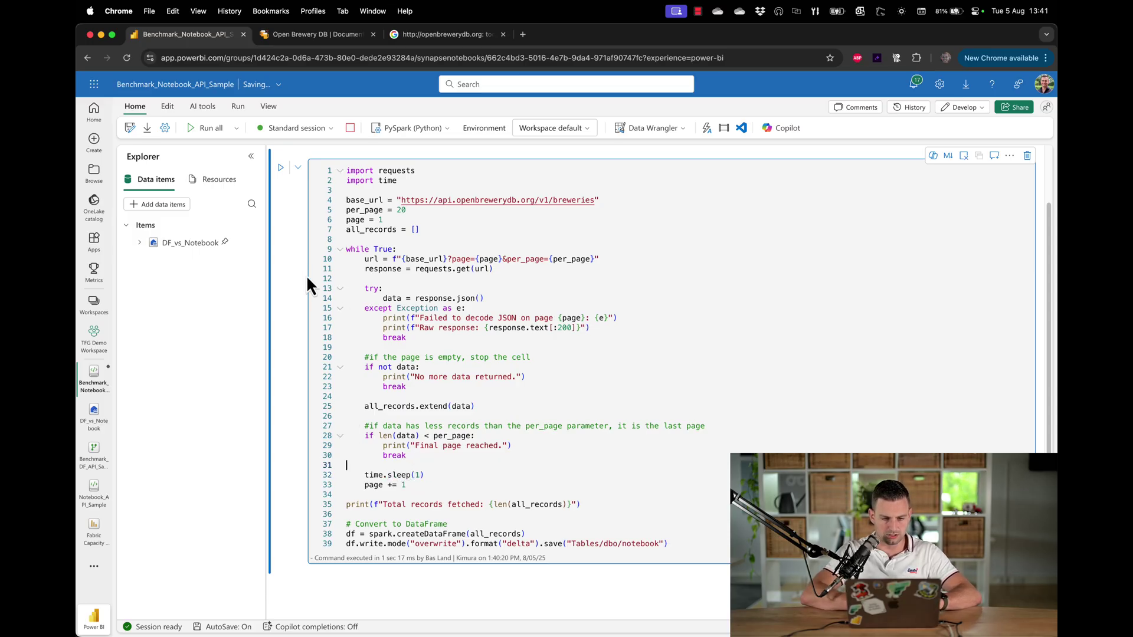
pyautogui.scroll(3, 296, 267)
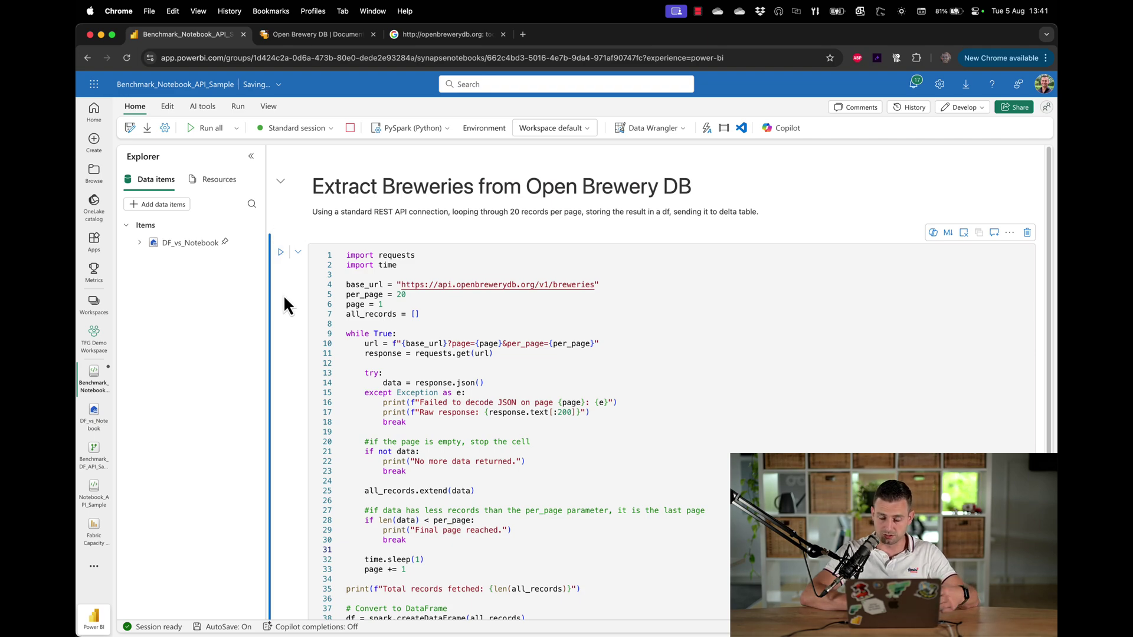
pyautogui.scroll(-5, 283, 366)
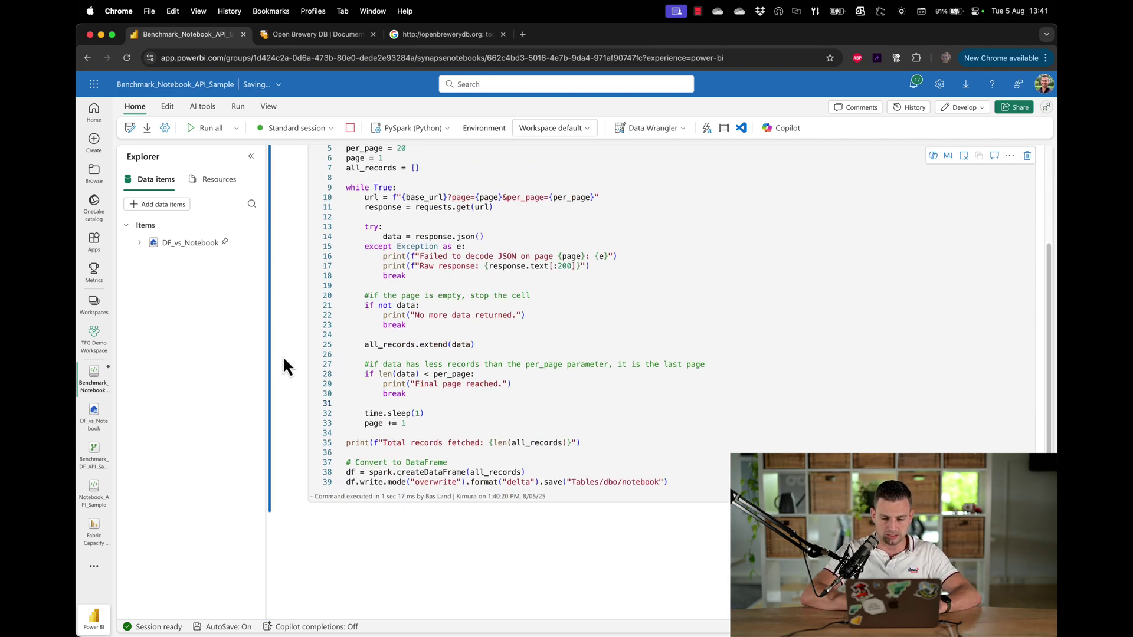
pyautogui.scroll(5, 282, 356)
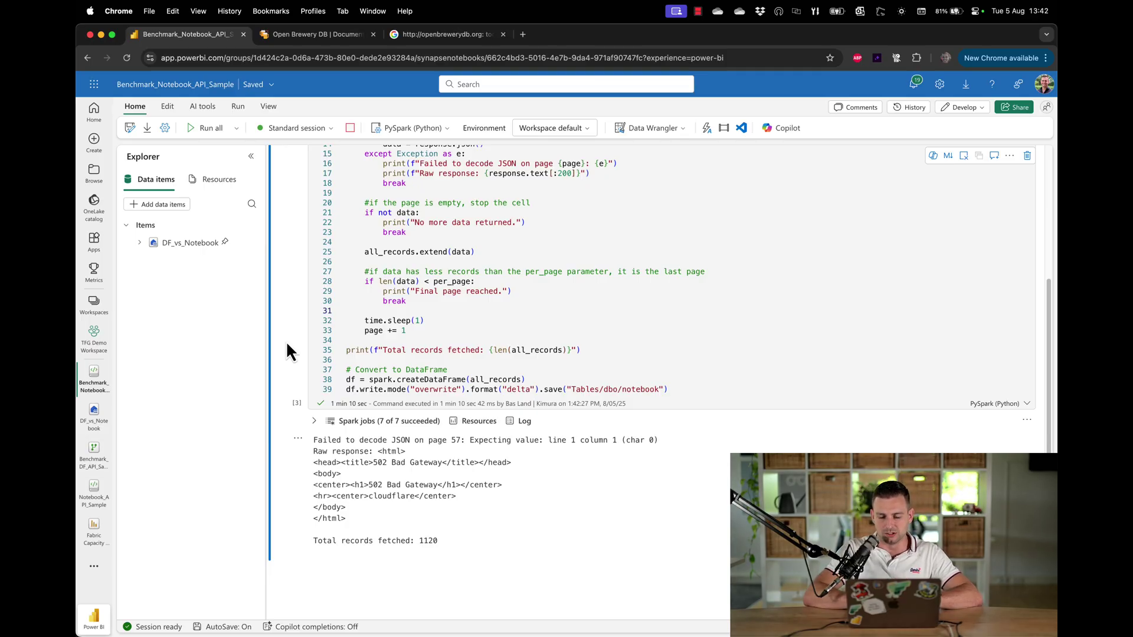
pyautogui.scroll(5, 286, 352)
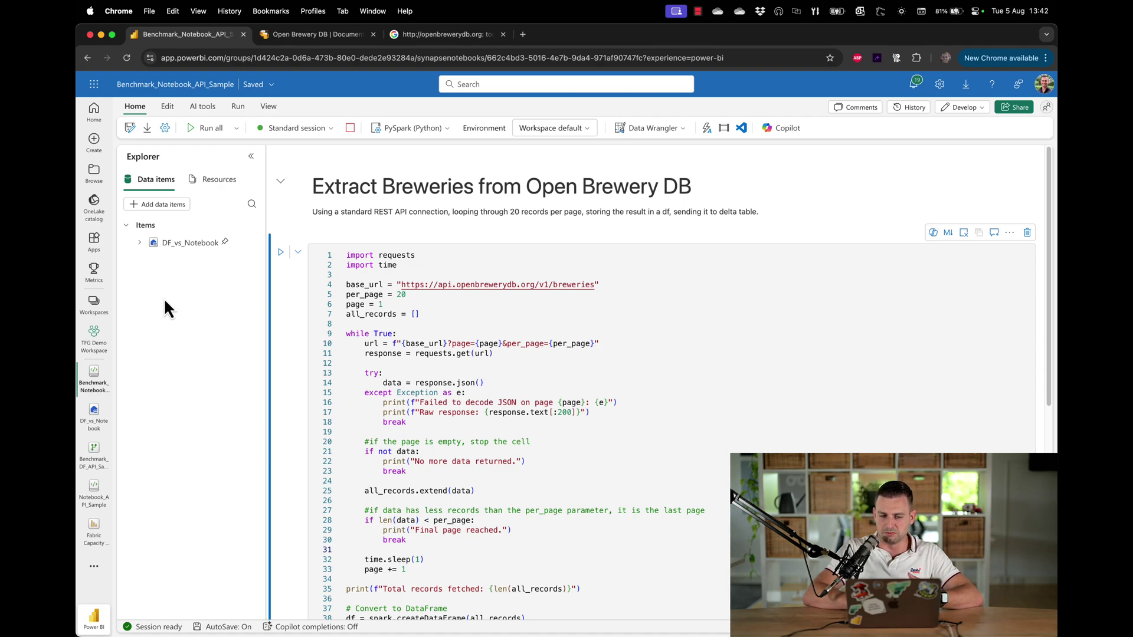
# Expand DF_vs_Notebook > Tables > dbo, open the lakehouse and refresh its table list
pyautogui.click(139, 243)
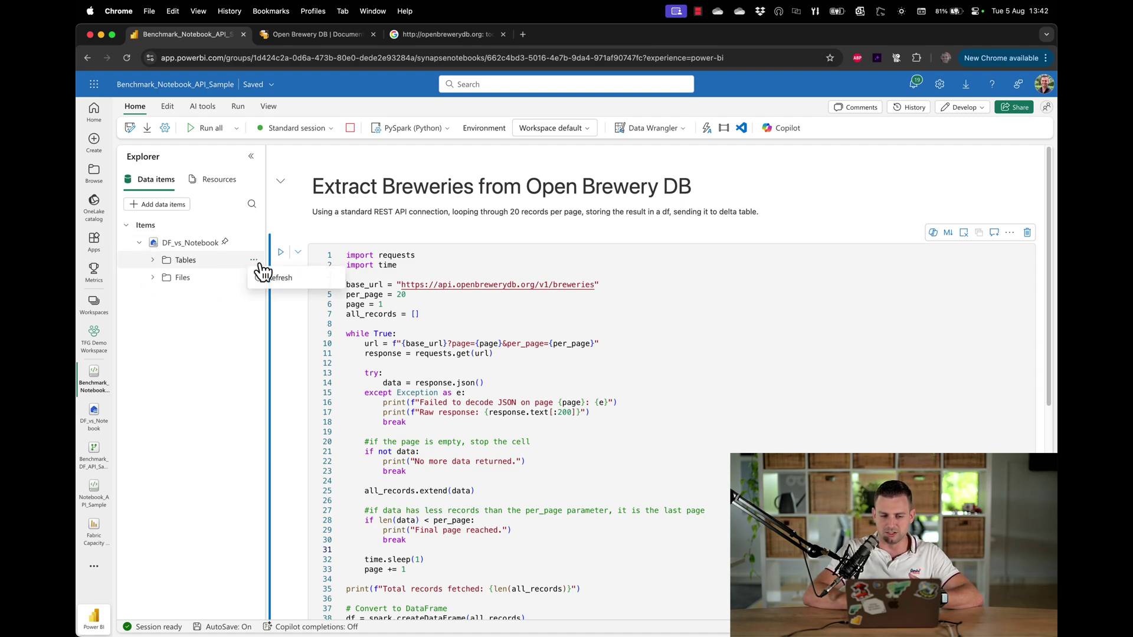
pyautogui.click(154, 260)
pyautogui.click(192, 278)
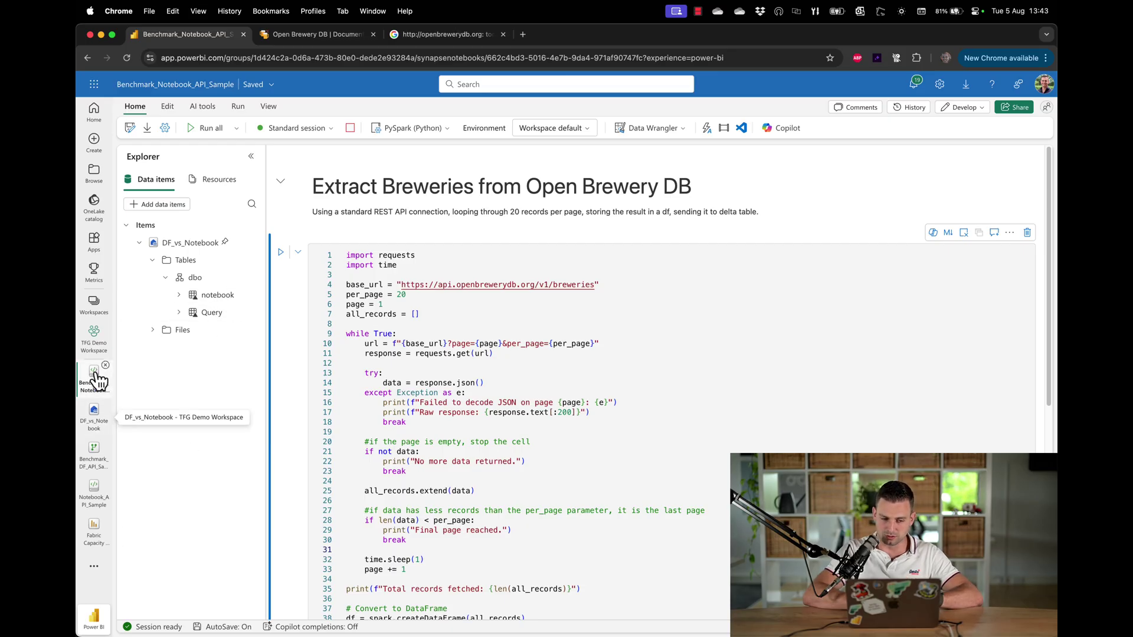
pyautogui.click(94, 337)
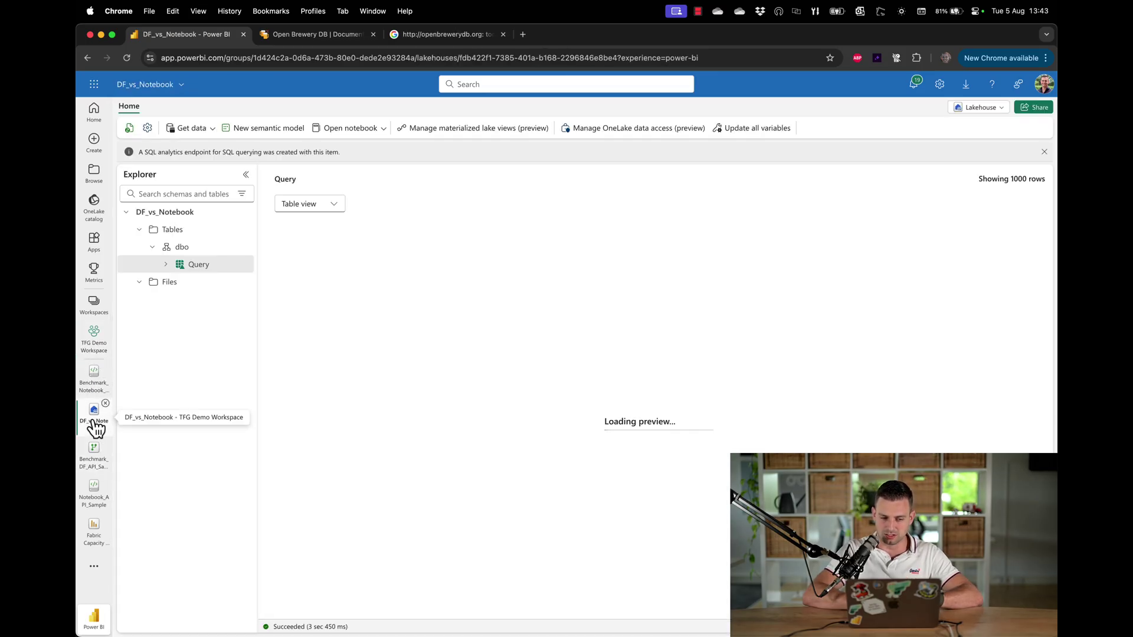
pyautogui.click(245, 264)
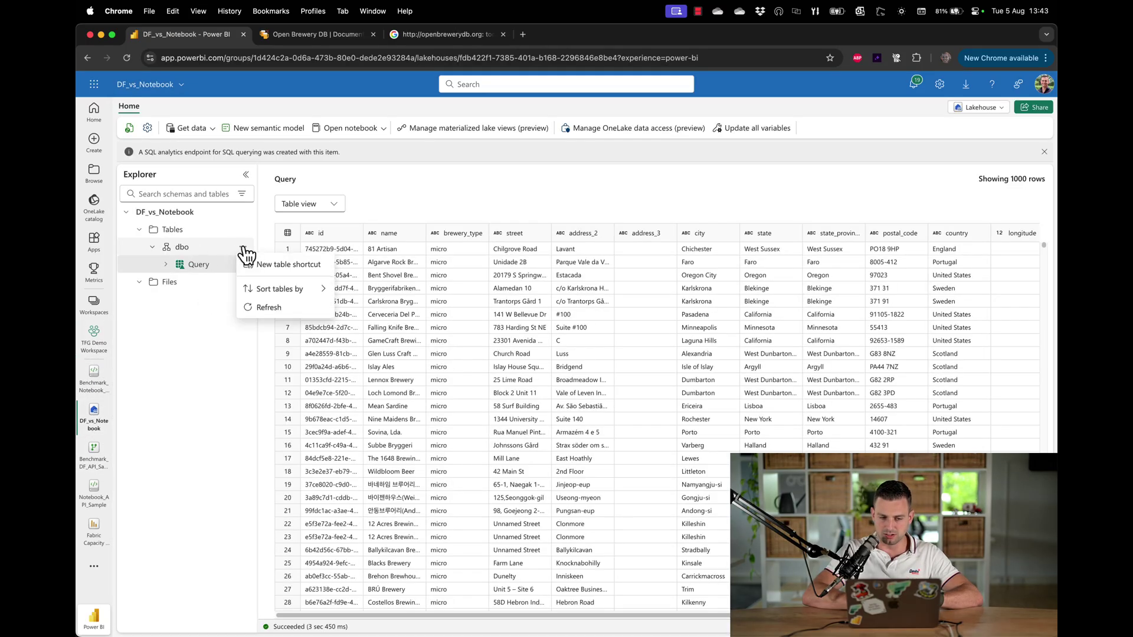
pyautogui.click(263, 310)
# Preview the new notebook breweries table, then go back to the workspace
pyautogui.click(195, 266)
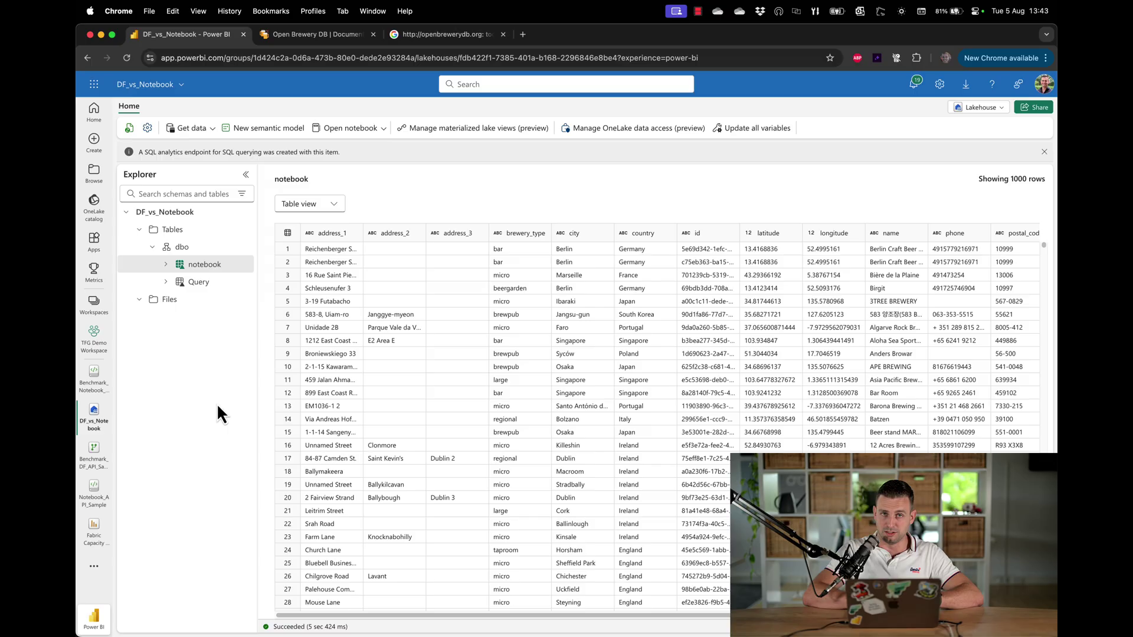
pyautogui.scroll(-10, 448, 445)
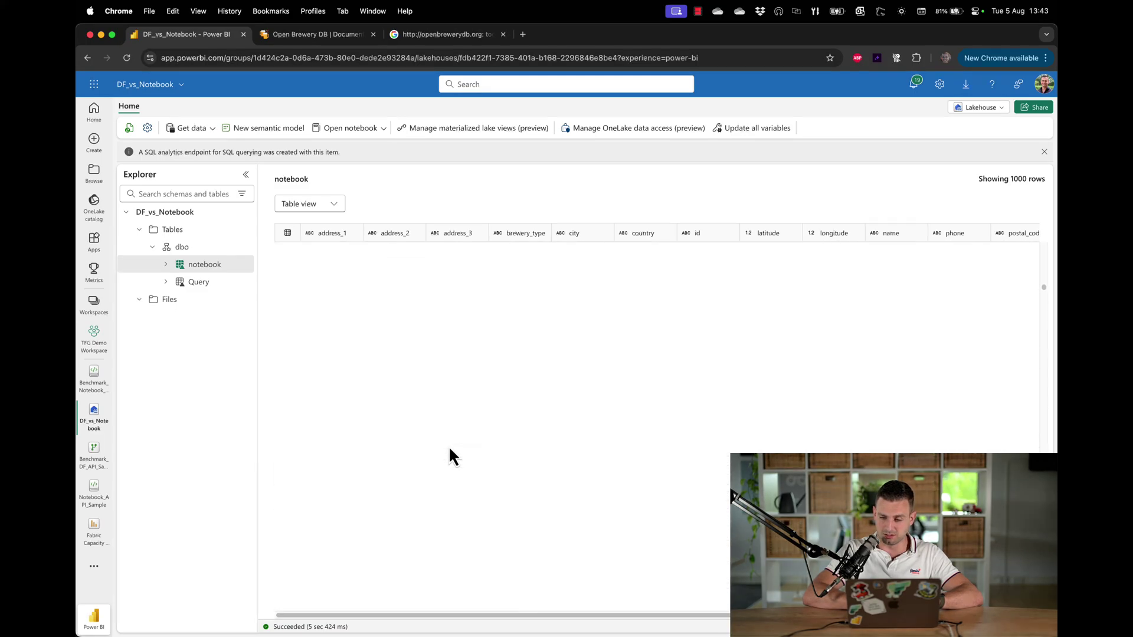
pyautogui.moveTo(1043, 303); pyautogui.dragTo(1034, 169)
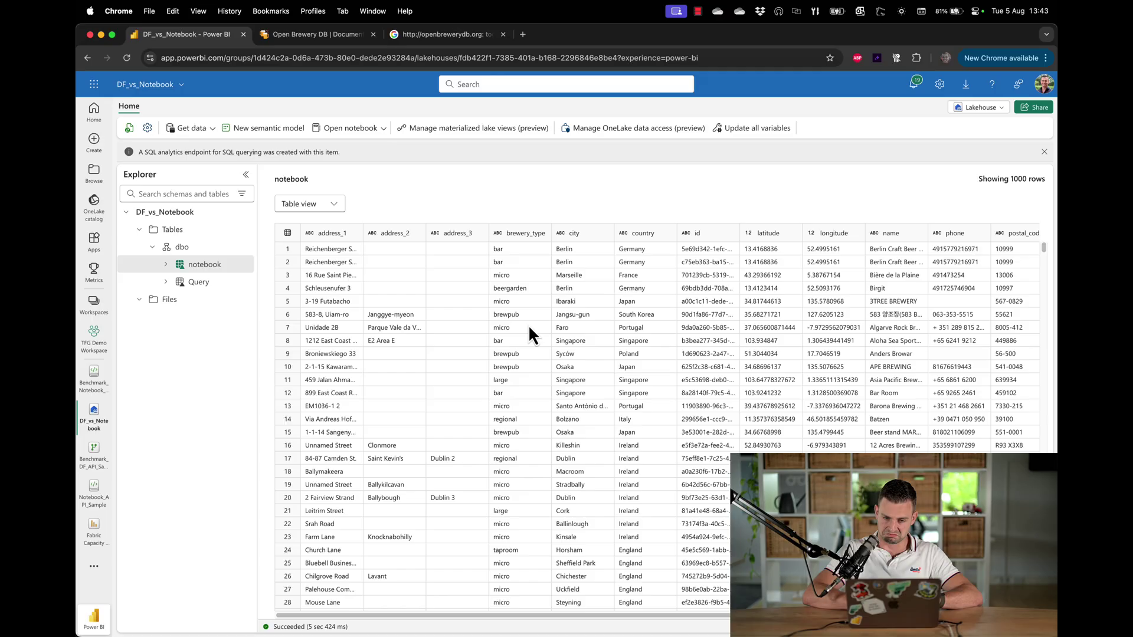
pyautogui.hscroll(5, 186, 399)
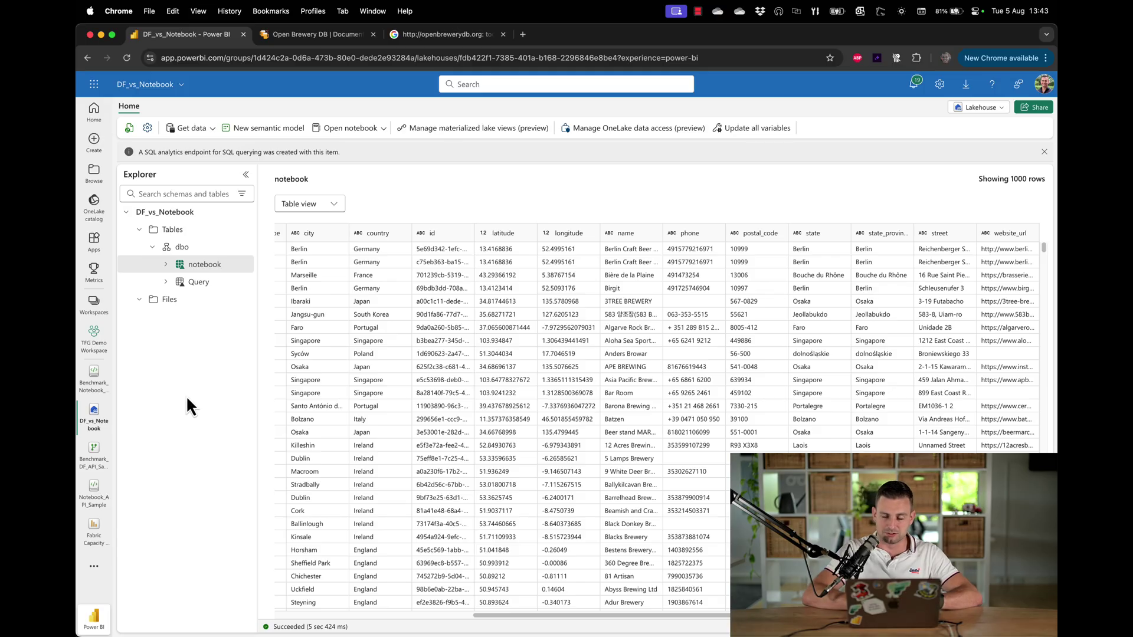
pyautogui.press('super+bracketleft')
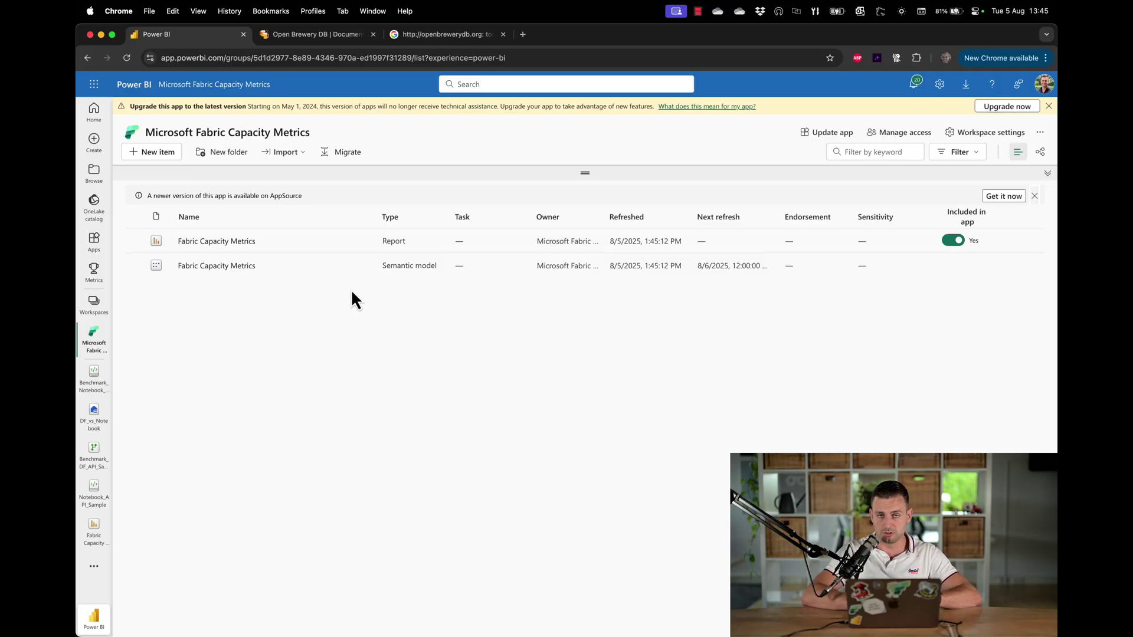
# Refresh the Fabric Capacity Metrics semantic model
pyautogui.click(327, 265)
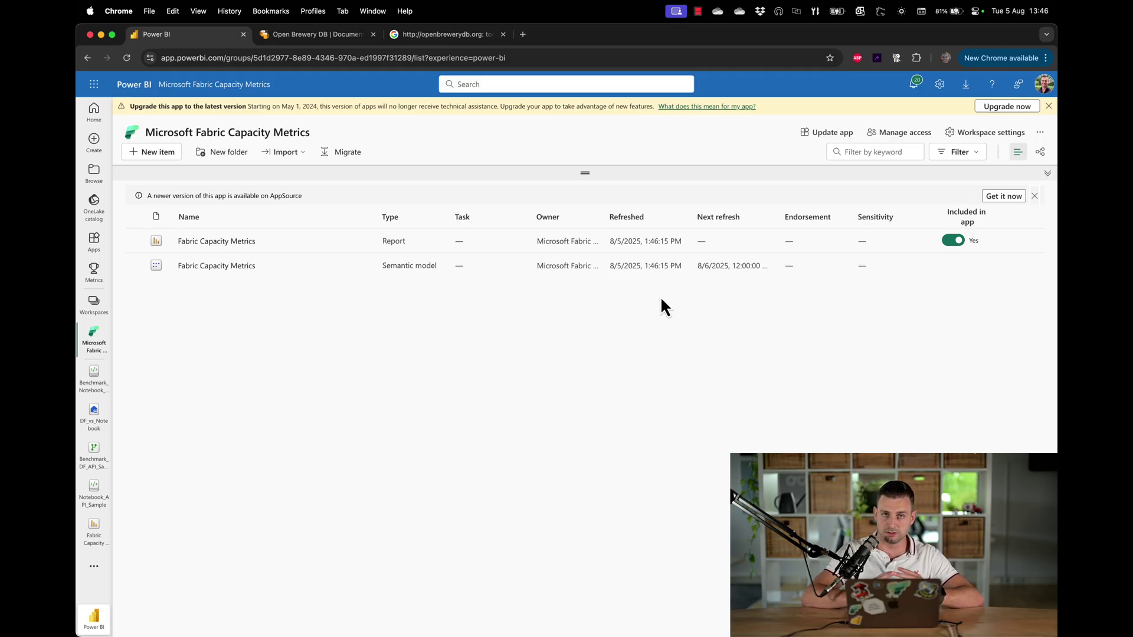
pyautogui.click(230, 241)
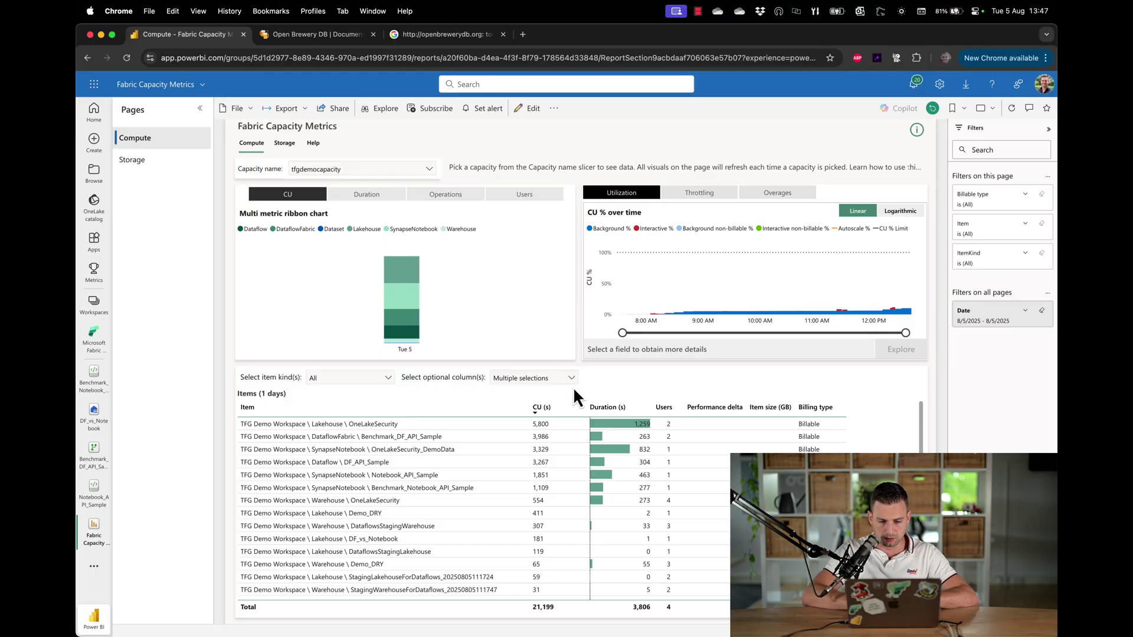
pyautogui.moveTo(575, 439)
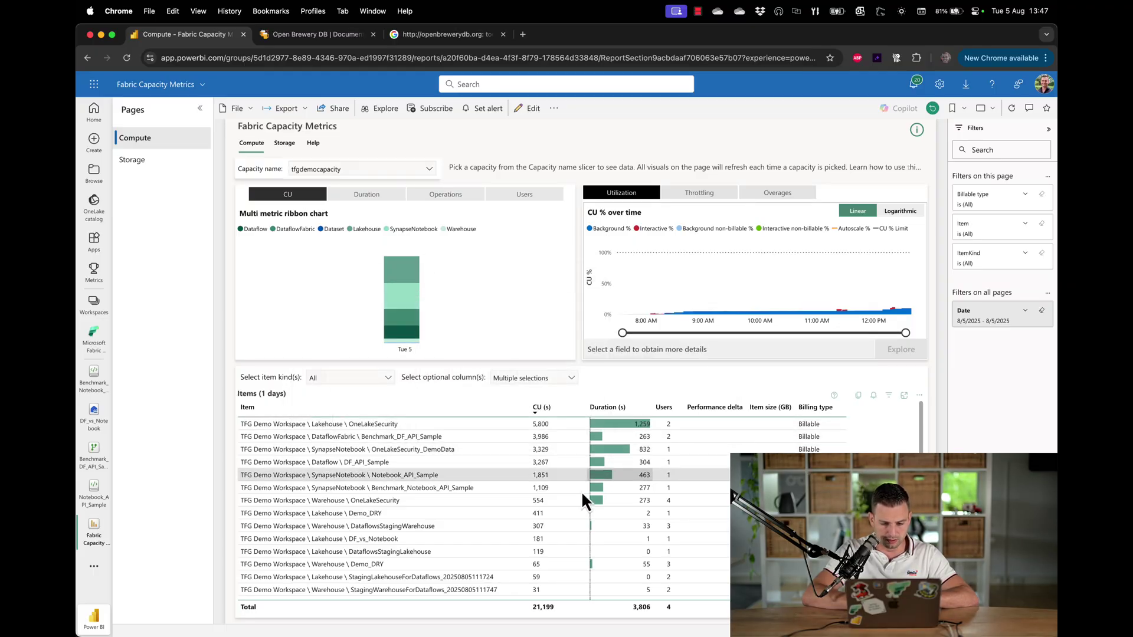
pyautogui.moveTo(540, 440)
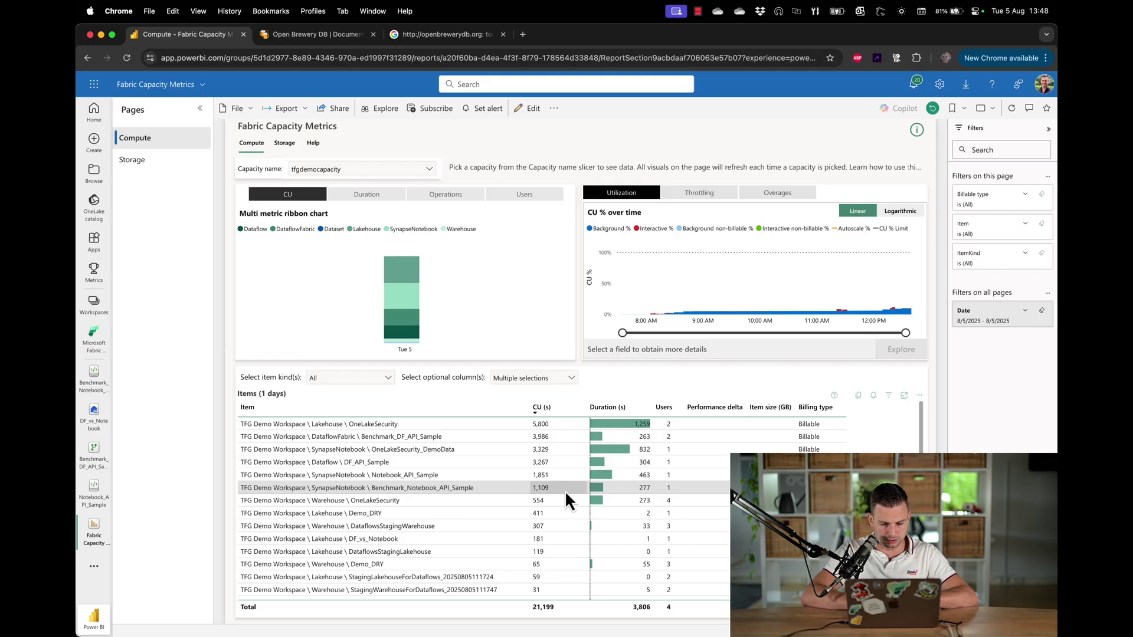
pyautogui.moveTo(566, 492)
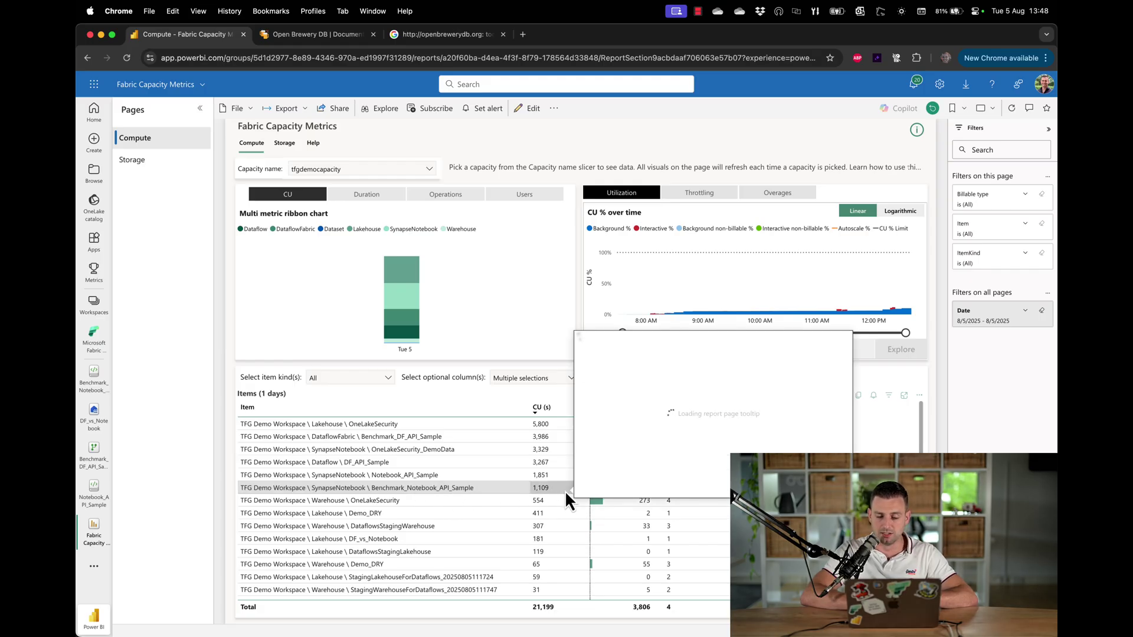